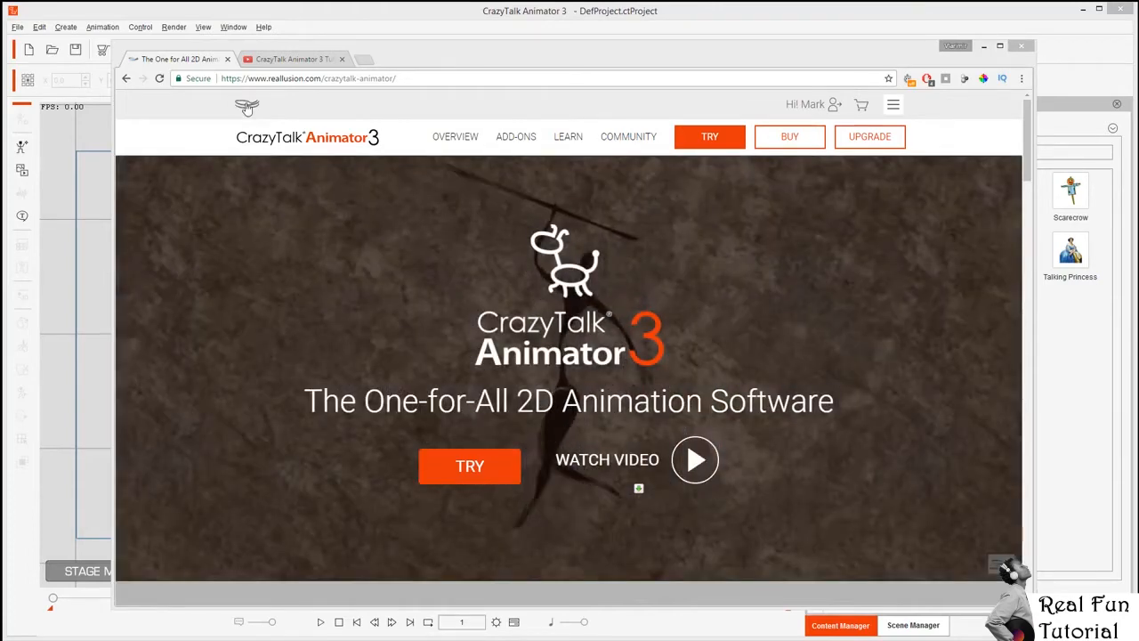
Visit the Reallusion home page and the CrazyTalk Animator product page in Chrome.
click(249, 103)
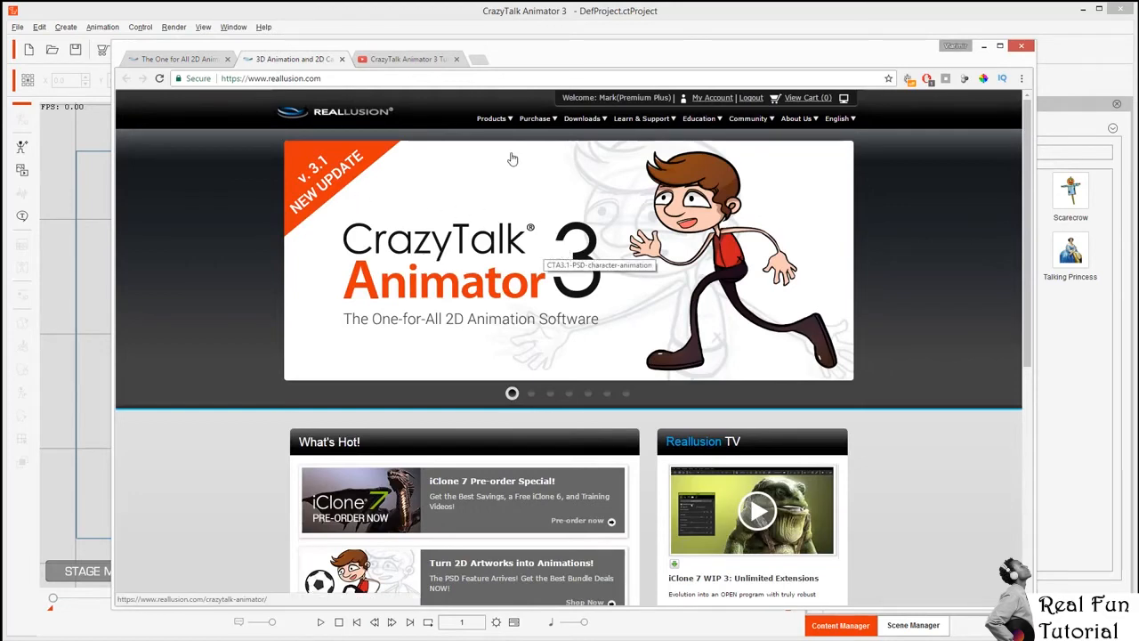
mouse_move(496, 121)
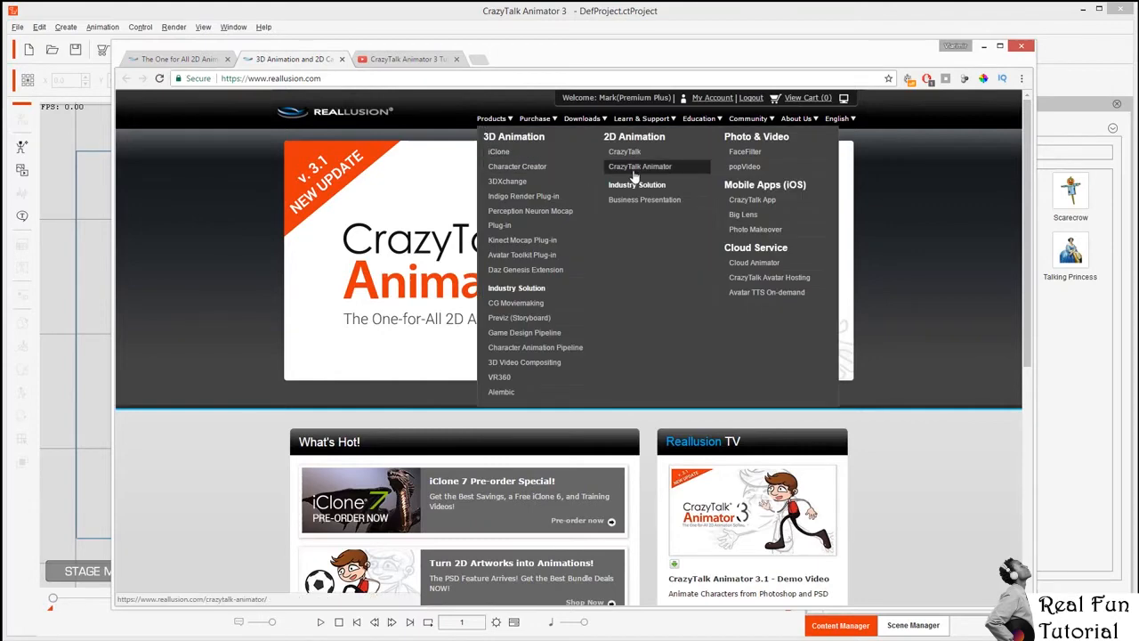
click(636, 168)
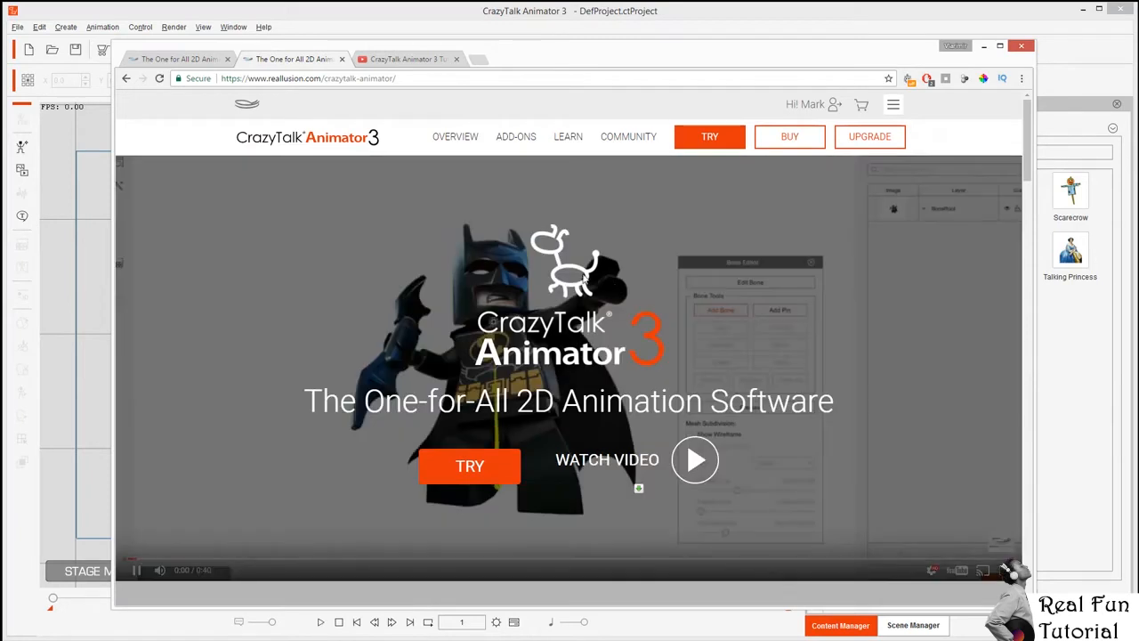
mouse_move(570, 140)
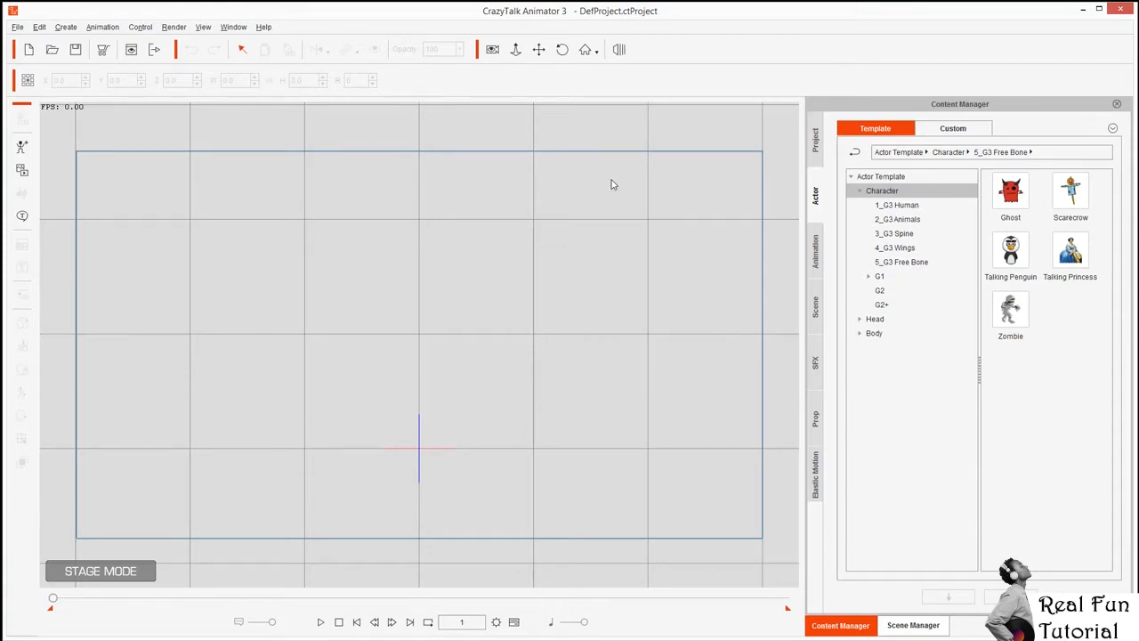
Browse the G3 Human and animal character templates, then the Caveman motion folder.
click(899, 205)
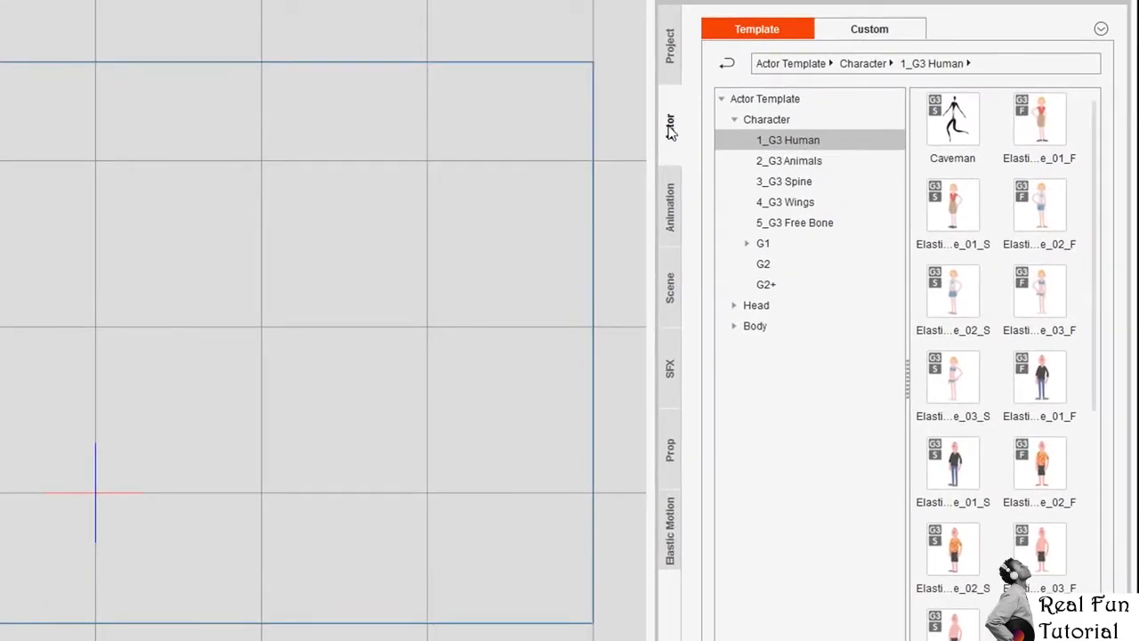
click(788, 161)
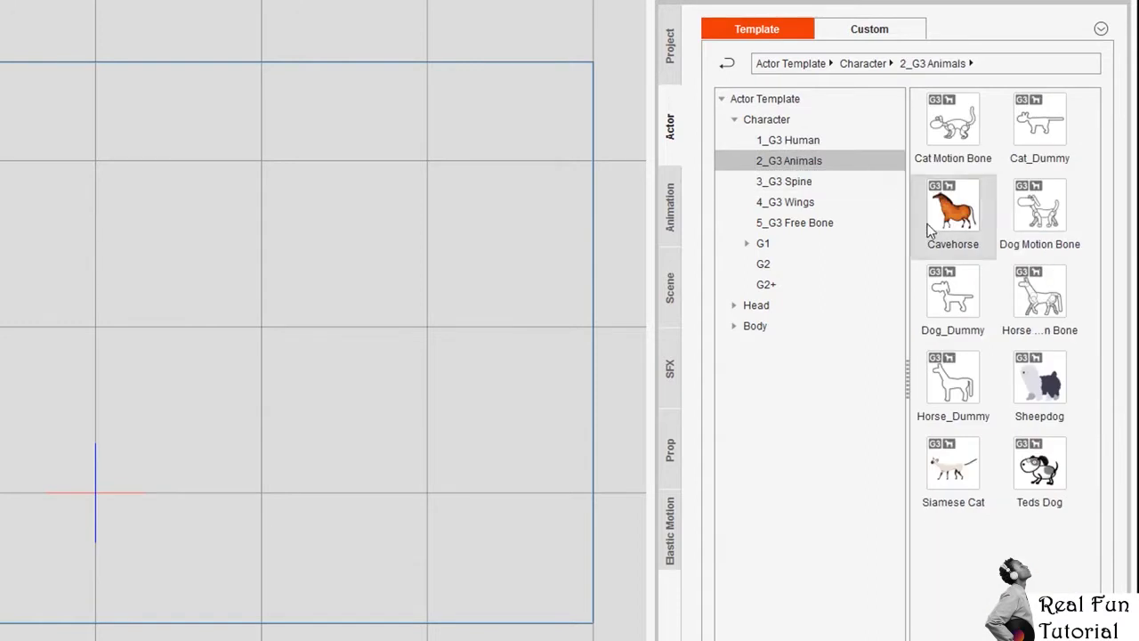
click(671, 214)
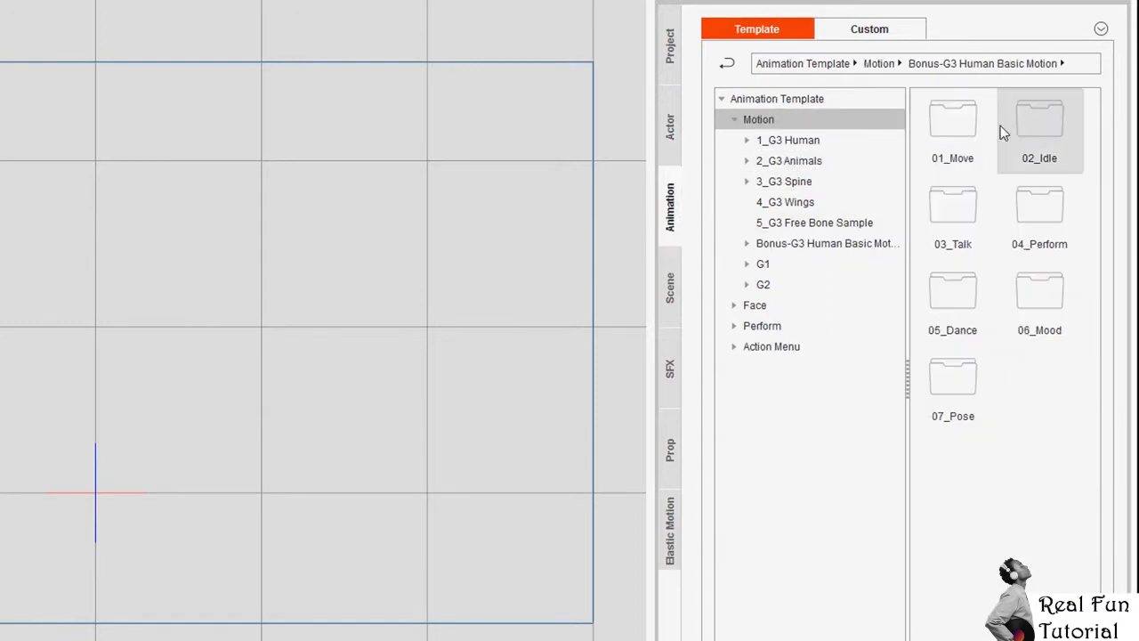
click(804, 143)
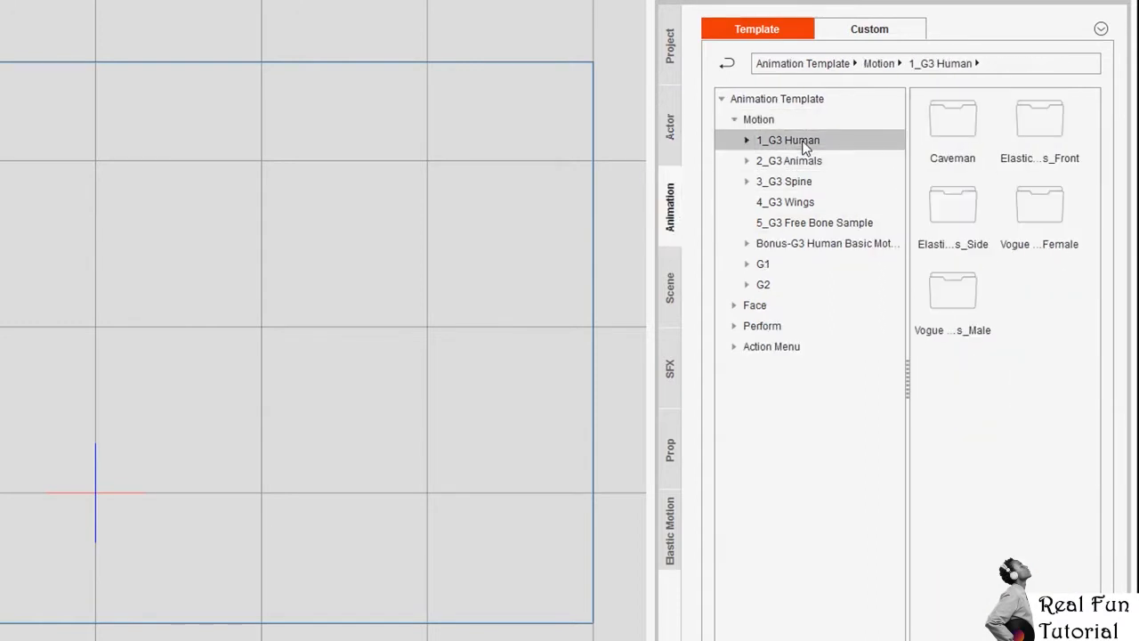
double_click(943, 122)
Preview the scene, special effects and prop template libraries.
click(668, 294)
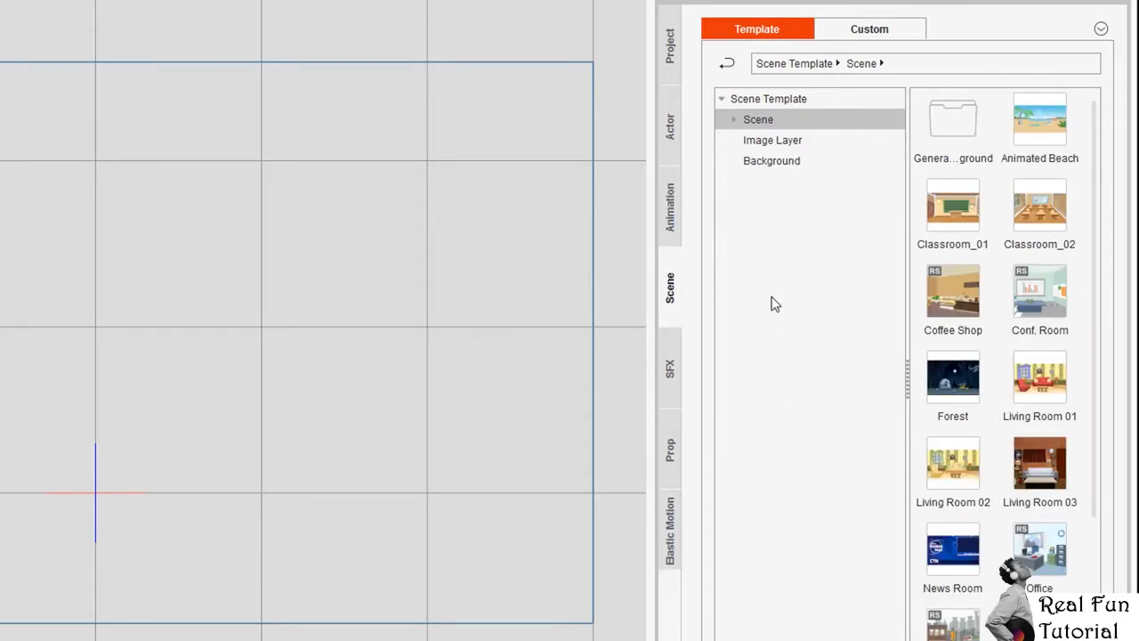
click(666, 373)
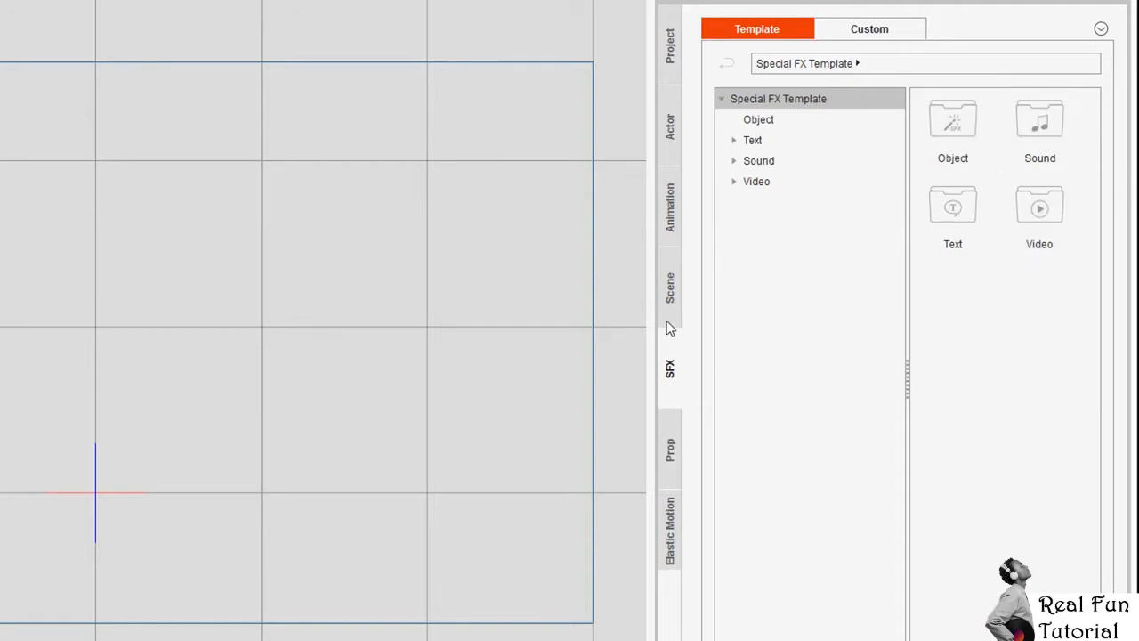
click(673, 445)
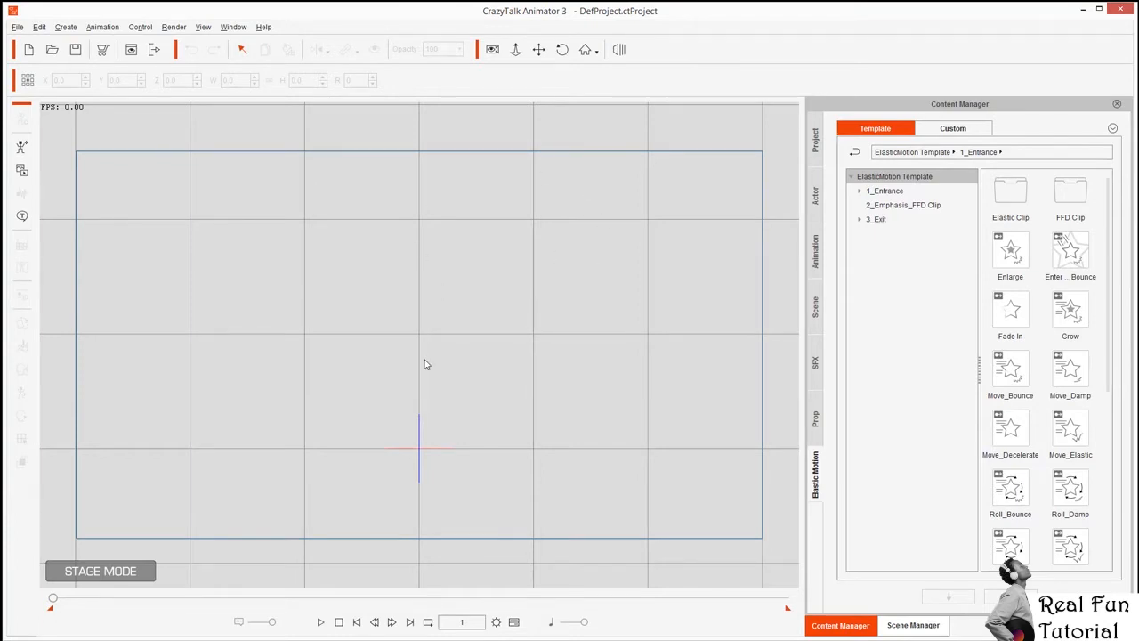
Add the casual man Elastic e_01_S from the G3 Human character templates to the stage.
click(817, 195)
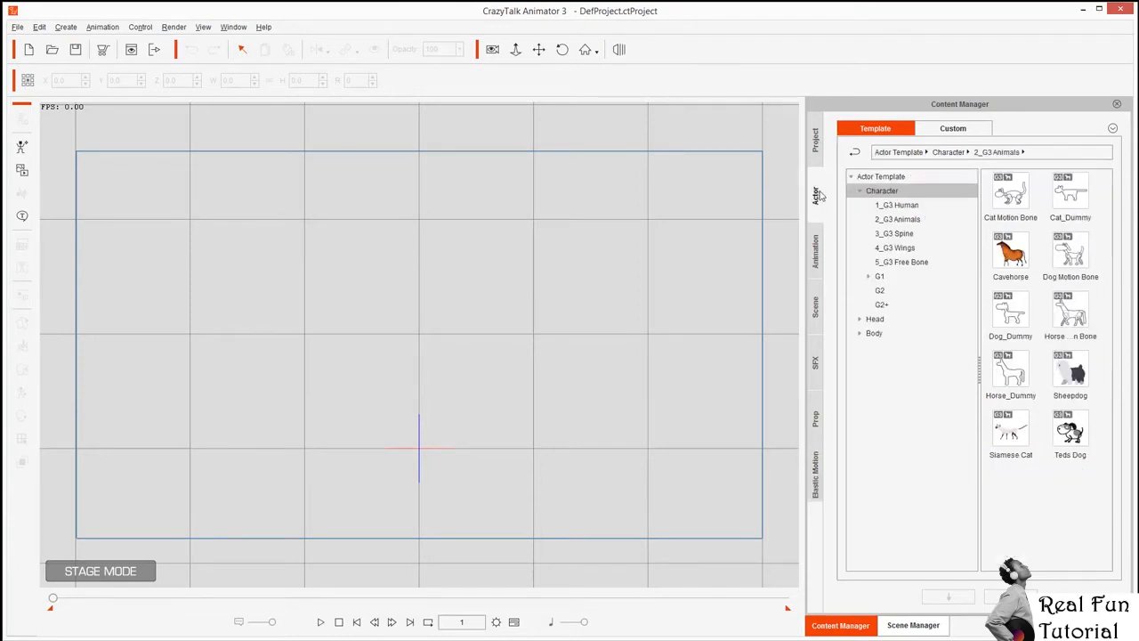
click(894, 205)
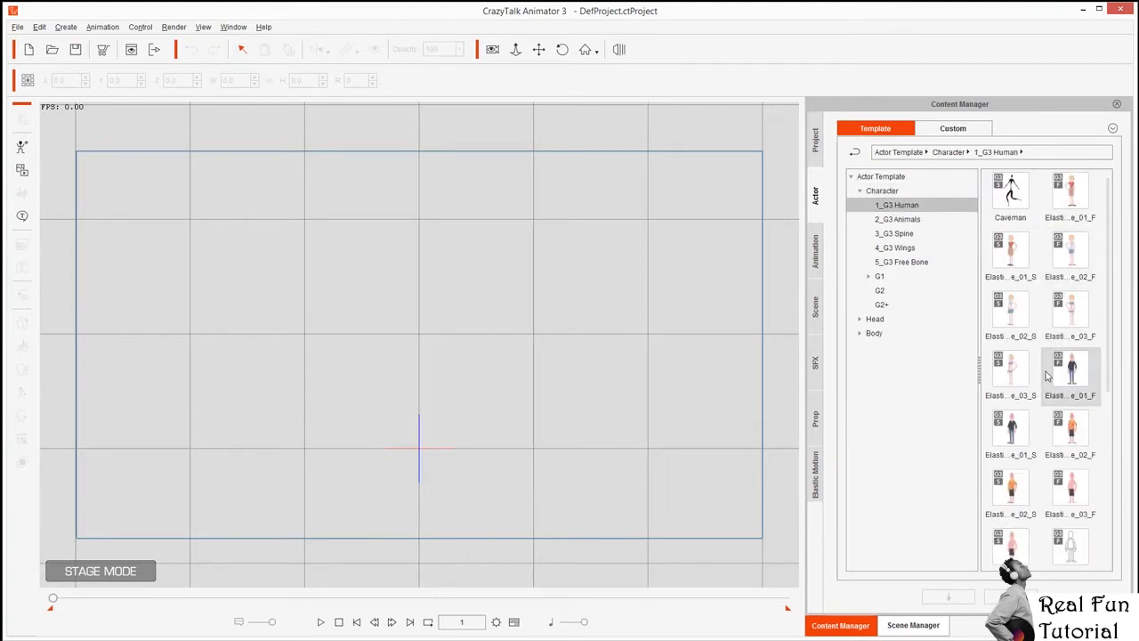
double_click(1010, 436)
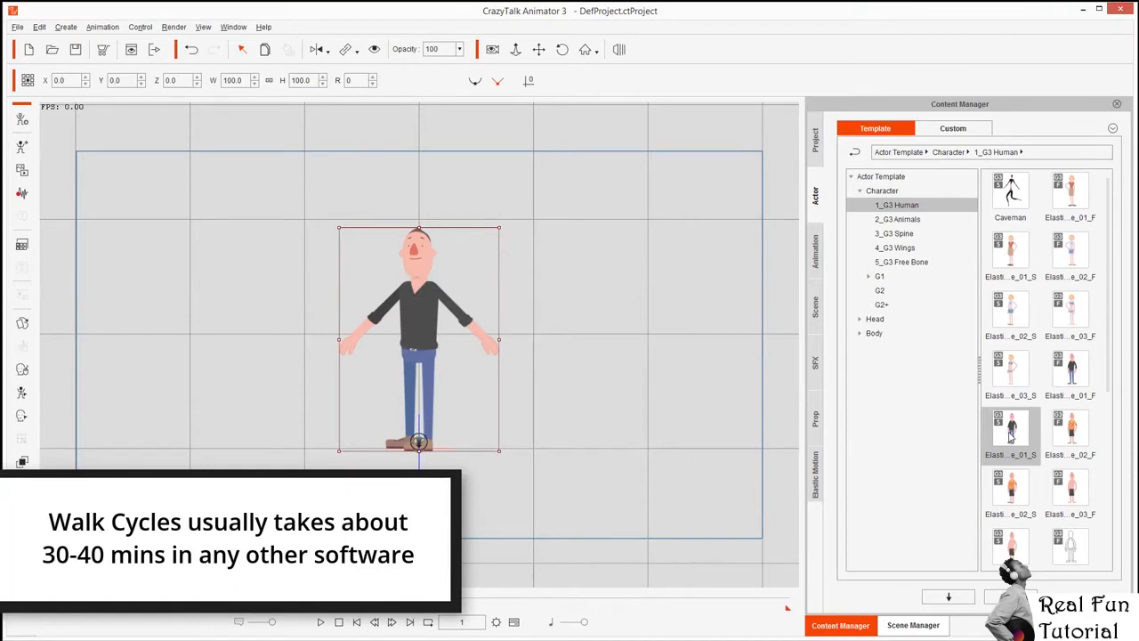
click(816, 252)
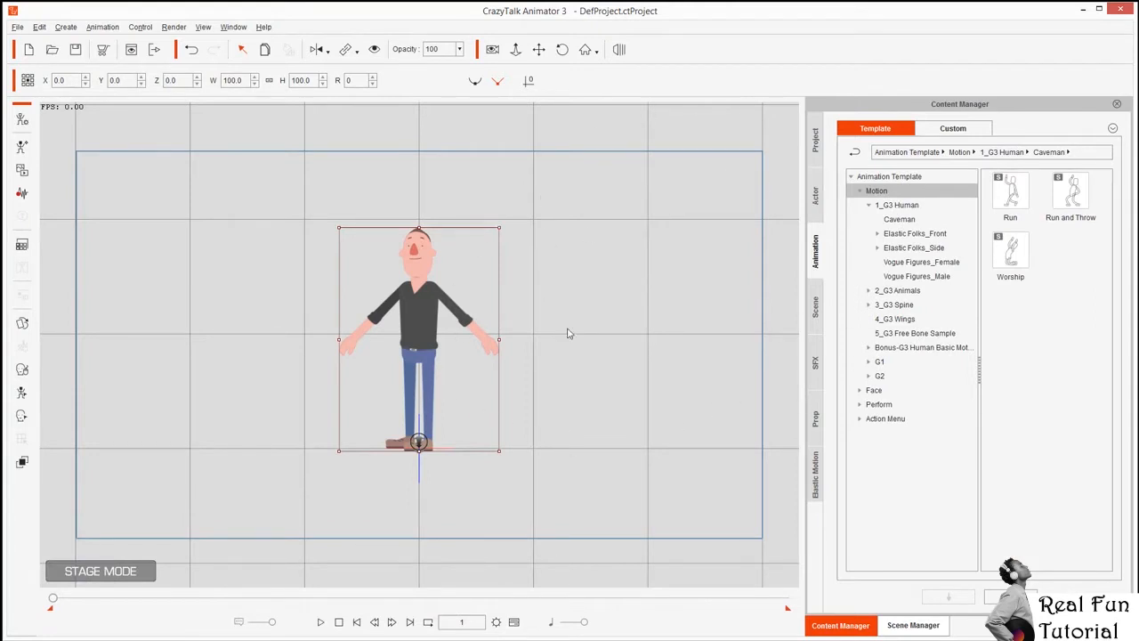
Apply Walk(1S), then Walk(2L), then Walk(3E) from Elastic Folks_Side > Move to the man.
click(903, 204)
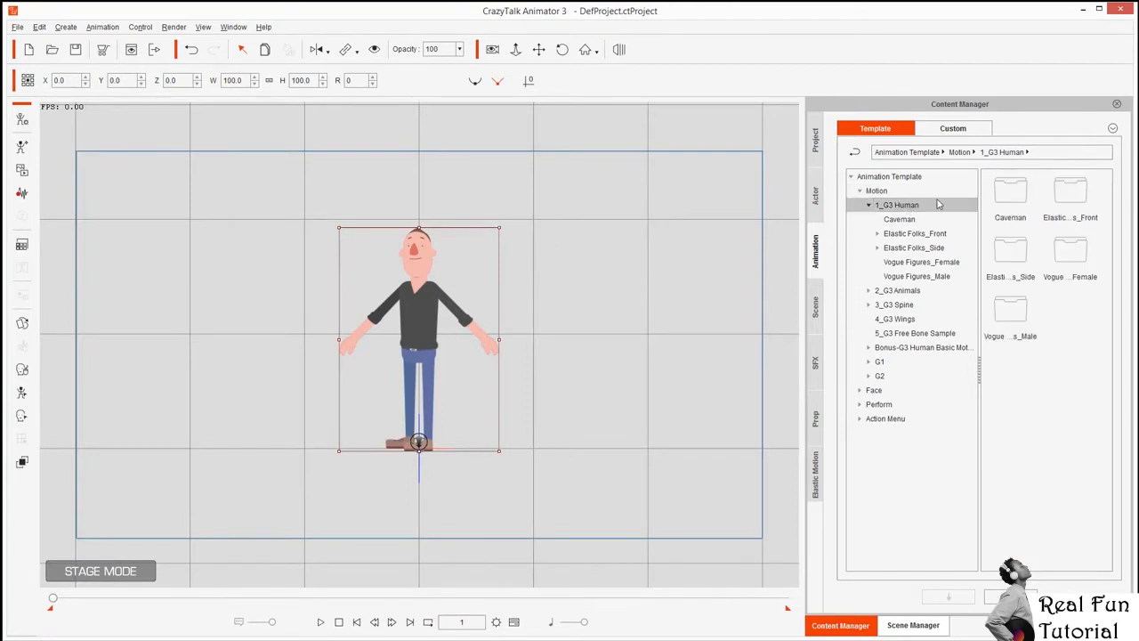
double_click(1011, 255)
double_click(1012, 255)
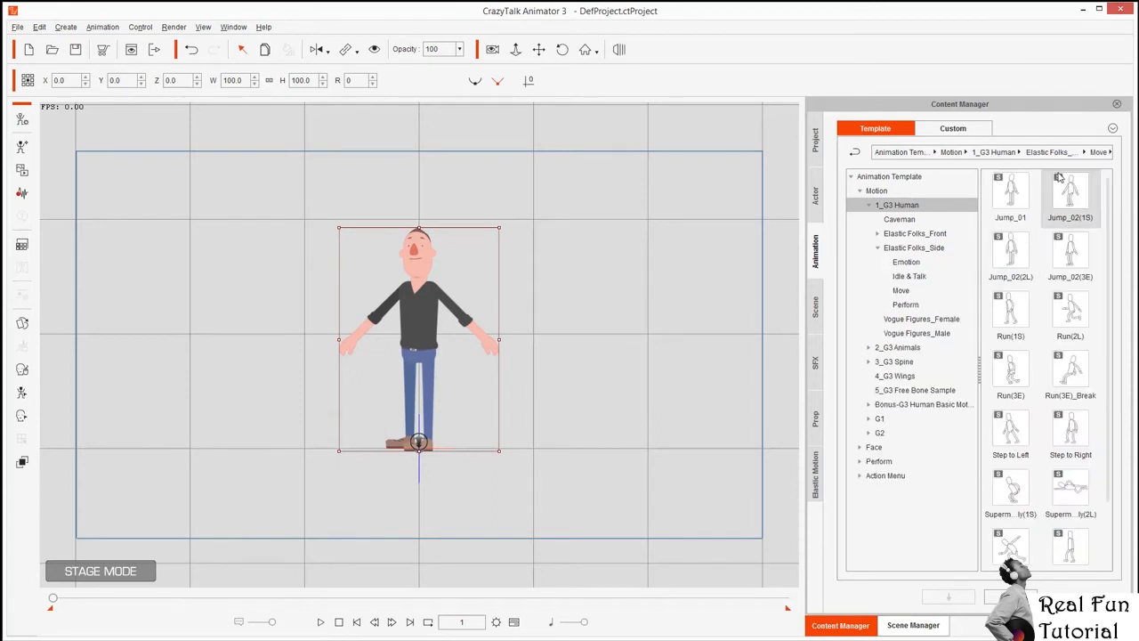
scroll(1068, 418, down, 2)
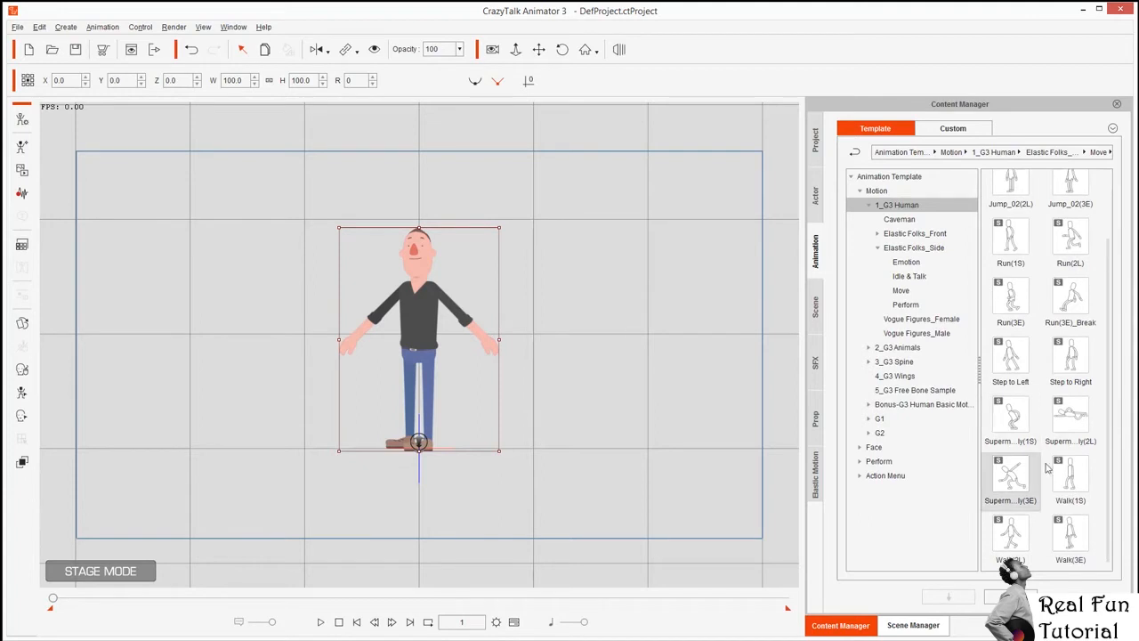
double_click(1071, 480)
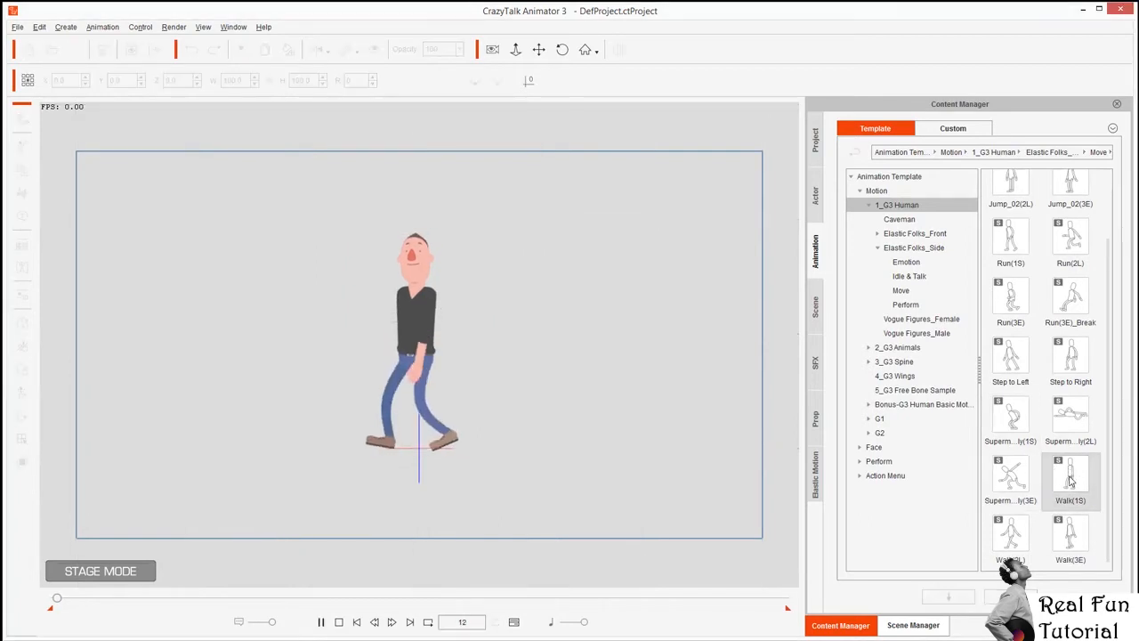
double_click(1011, 541)
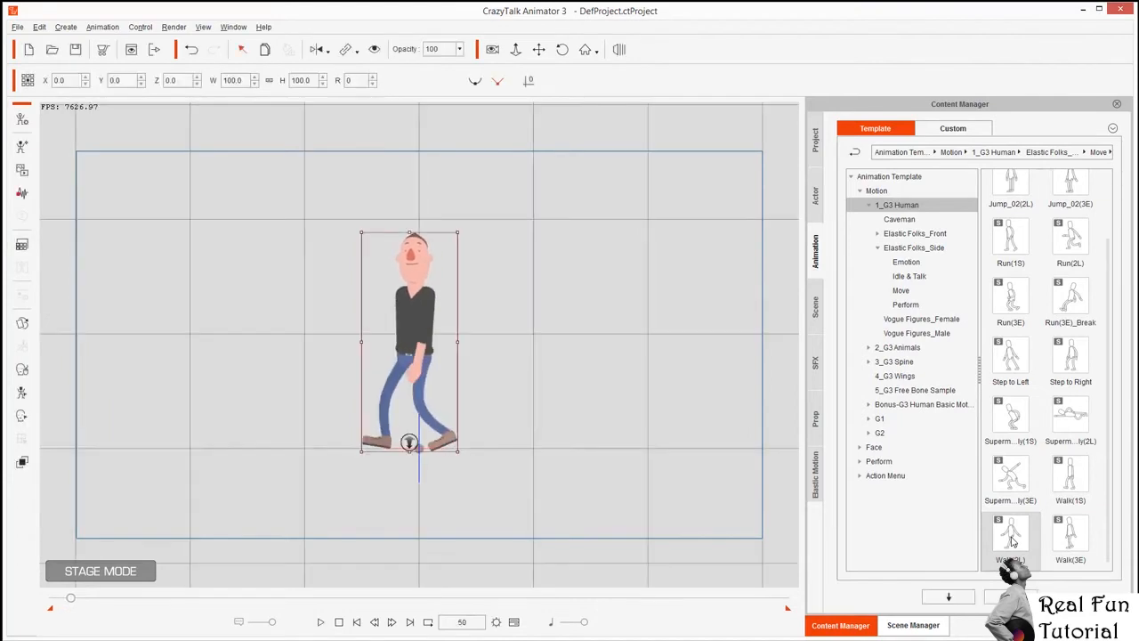
double_click(1072, 539)
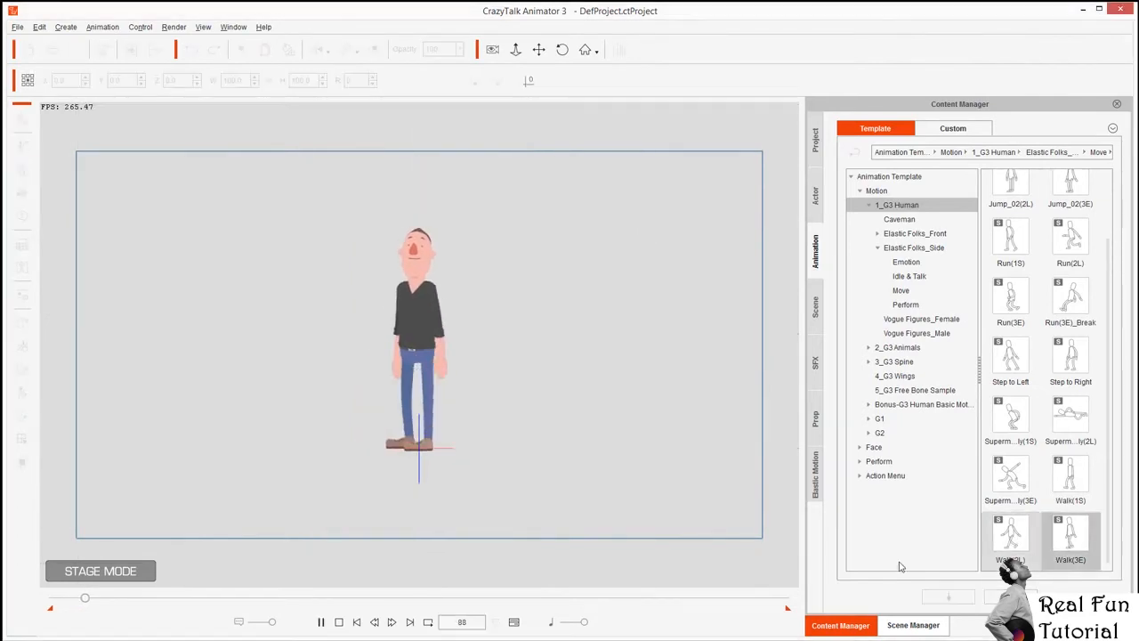
Play the man's walk animation and stop it back at frame 1.
click(357, 622)
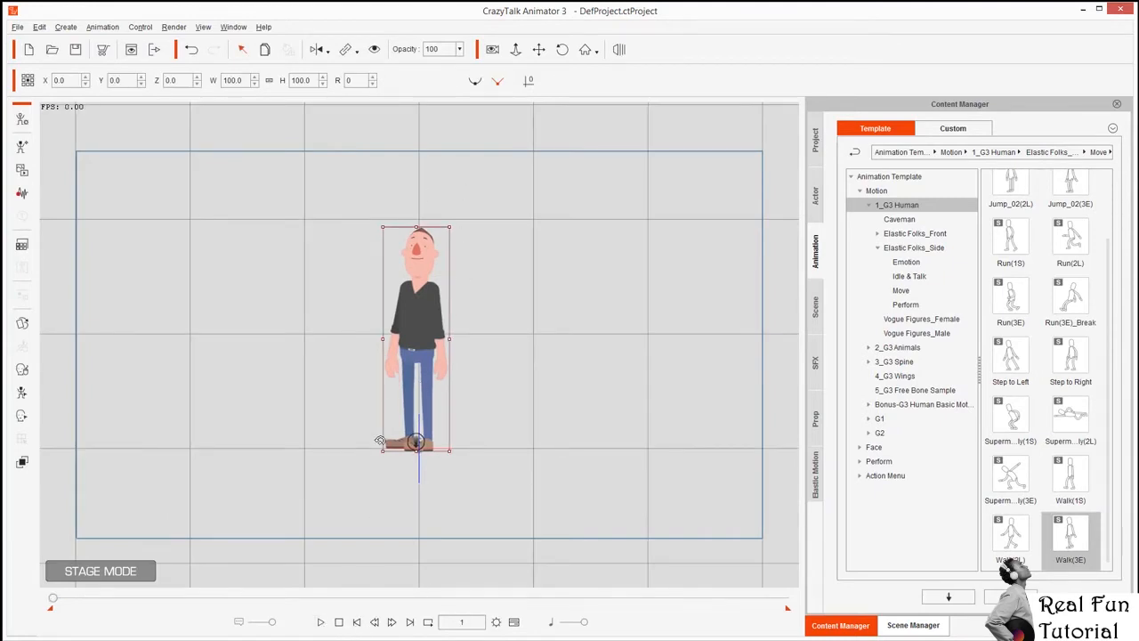
click(319, 622)
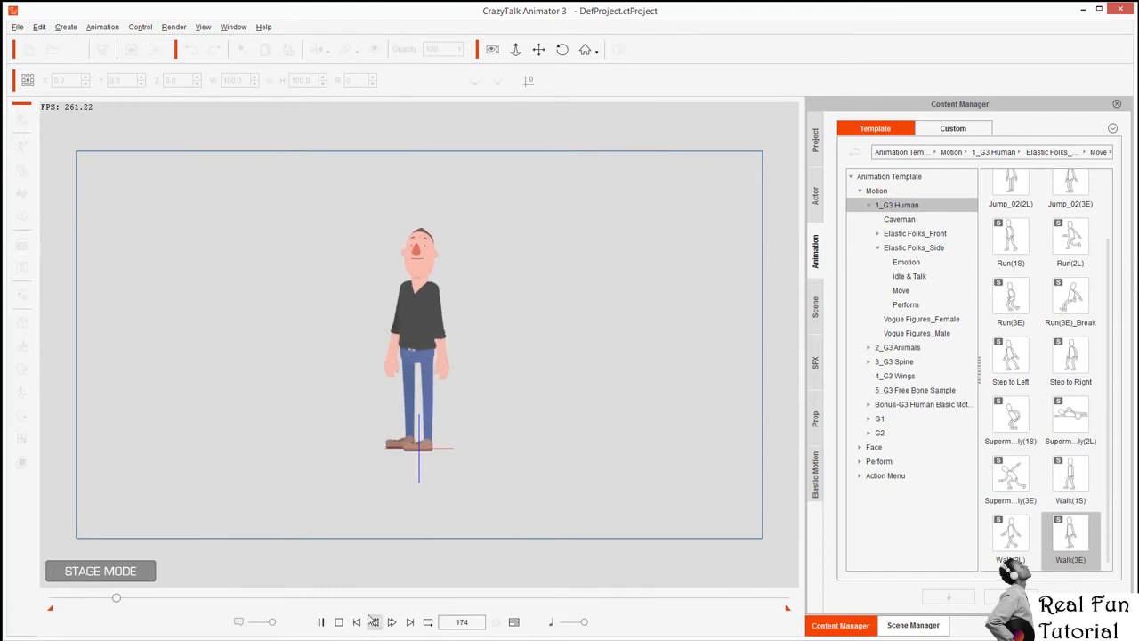
click(338, 621)
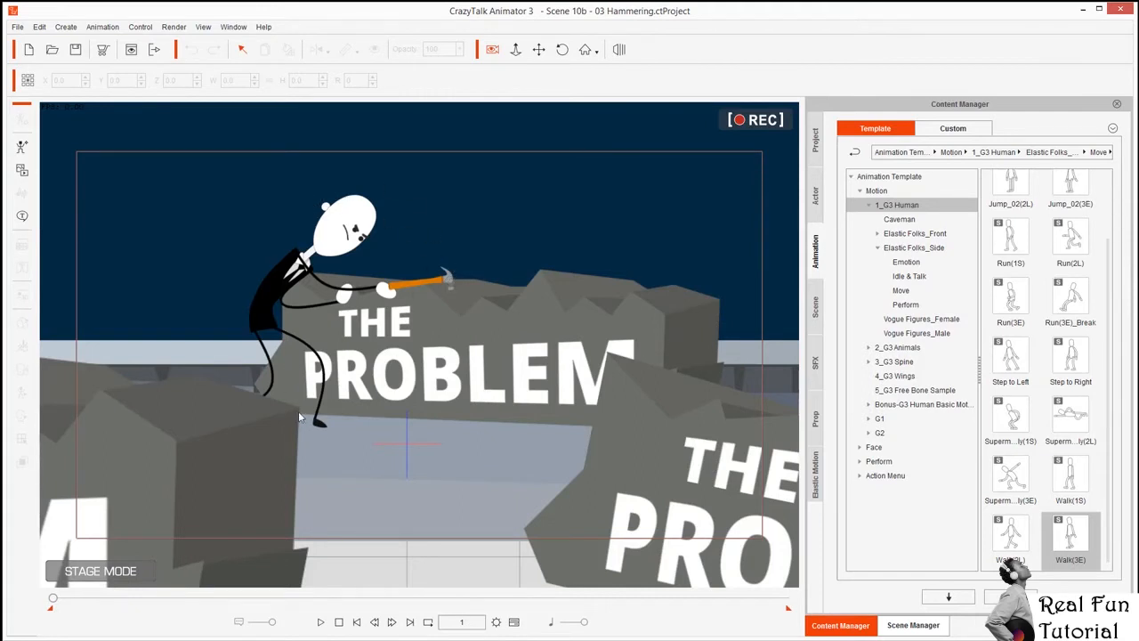
Play the Hammering sample project, then list the Custom motion clips.
click(321, 622)
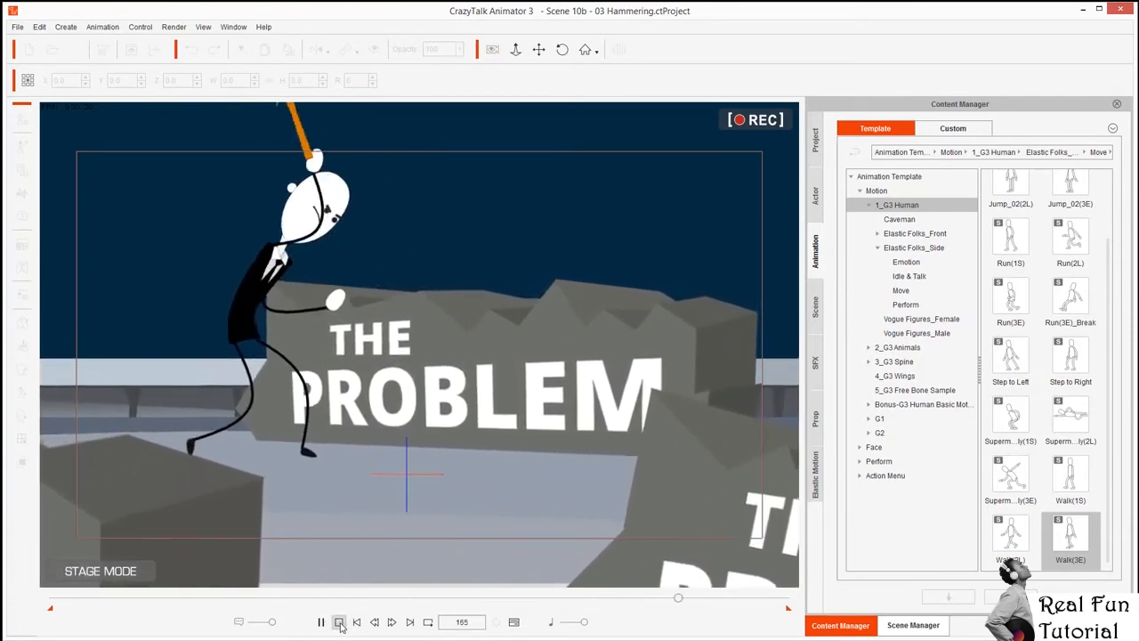
click(340, 623)
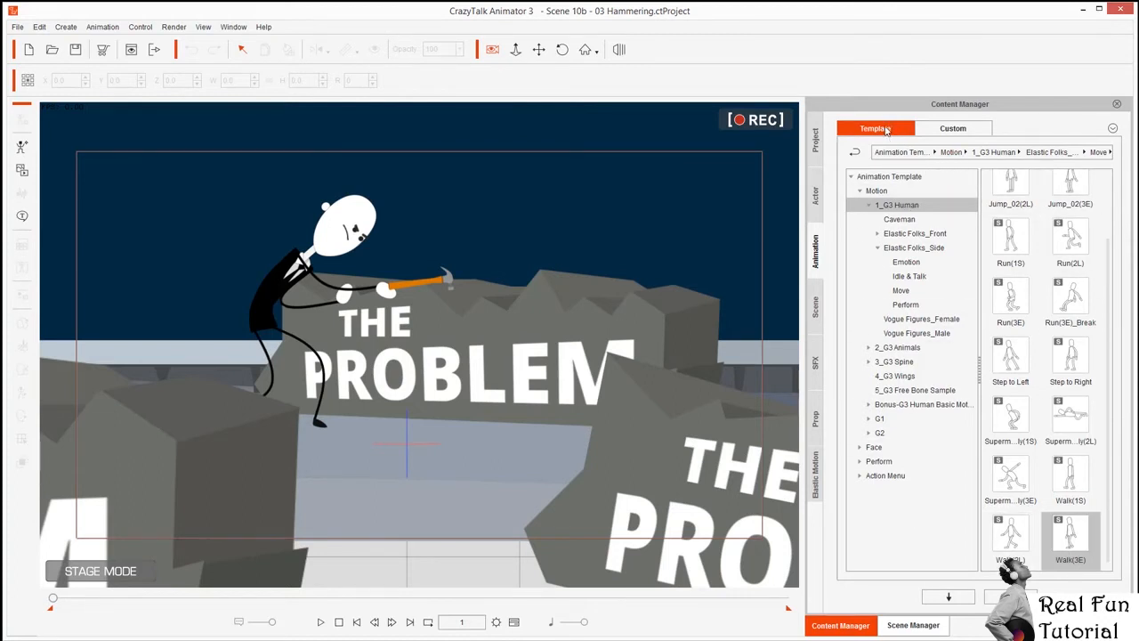
click(952, 130)
click(894, 191)
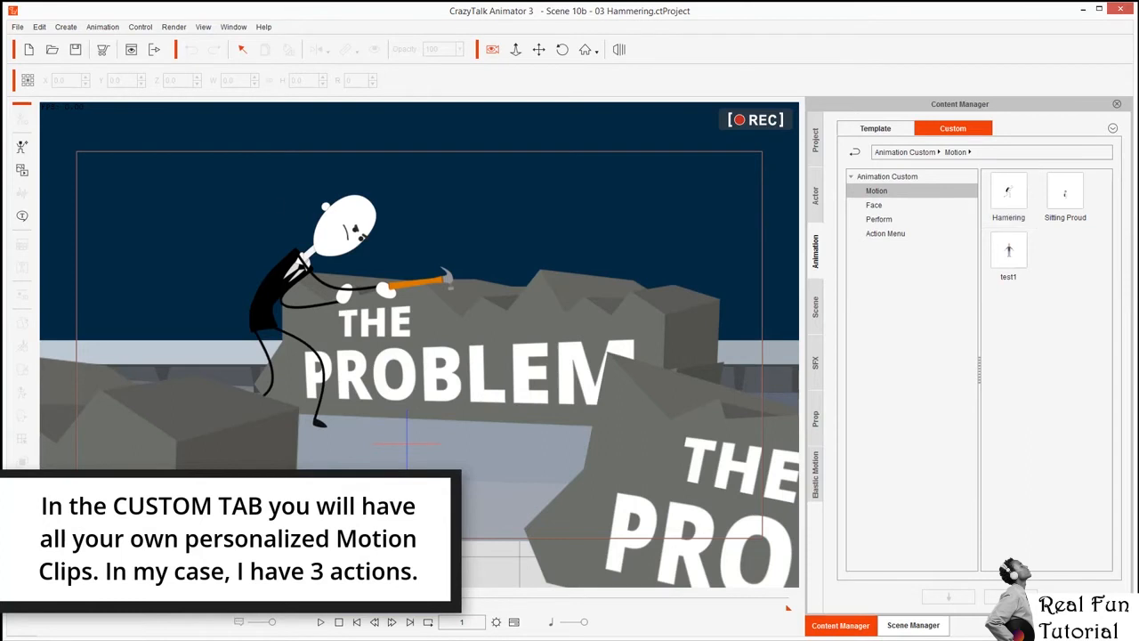
Start a new project and load a G3 Human character onto the stage.
click(28, 49)
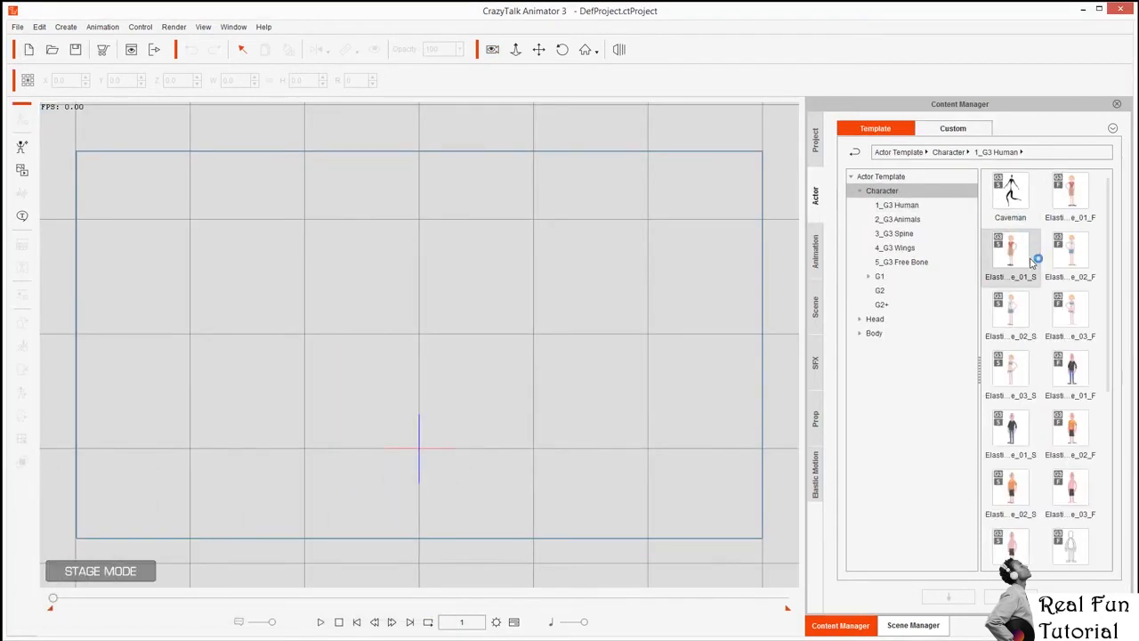
double_click(1015, 311)
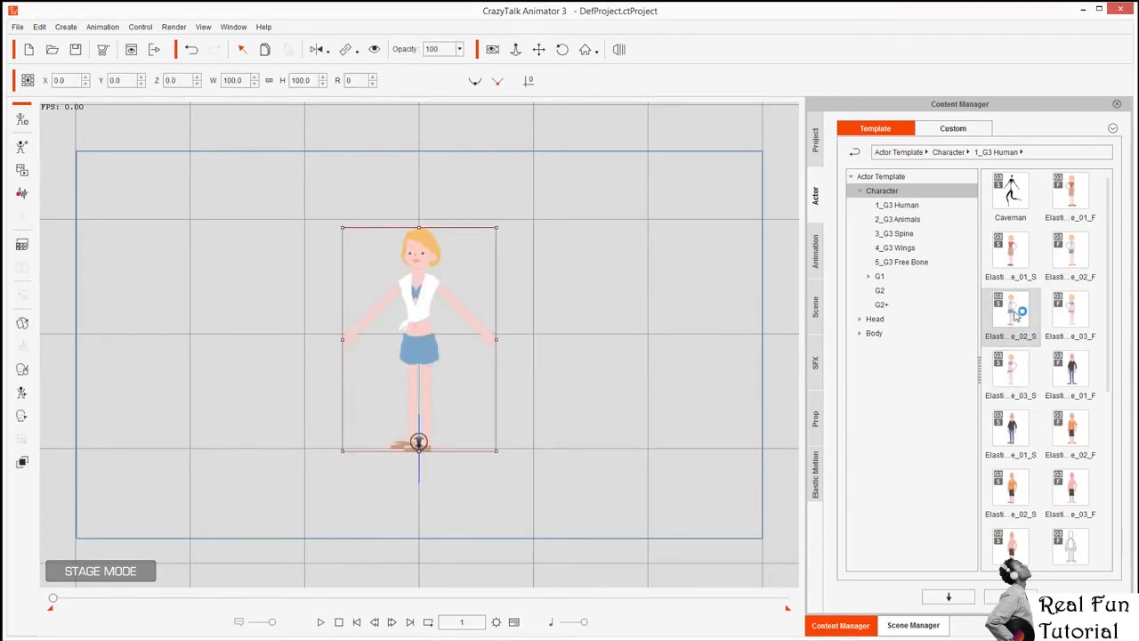
Apply the custom Hamering motion to the woman twice from Custom > Motion.
click(816, 258)
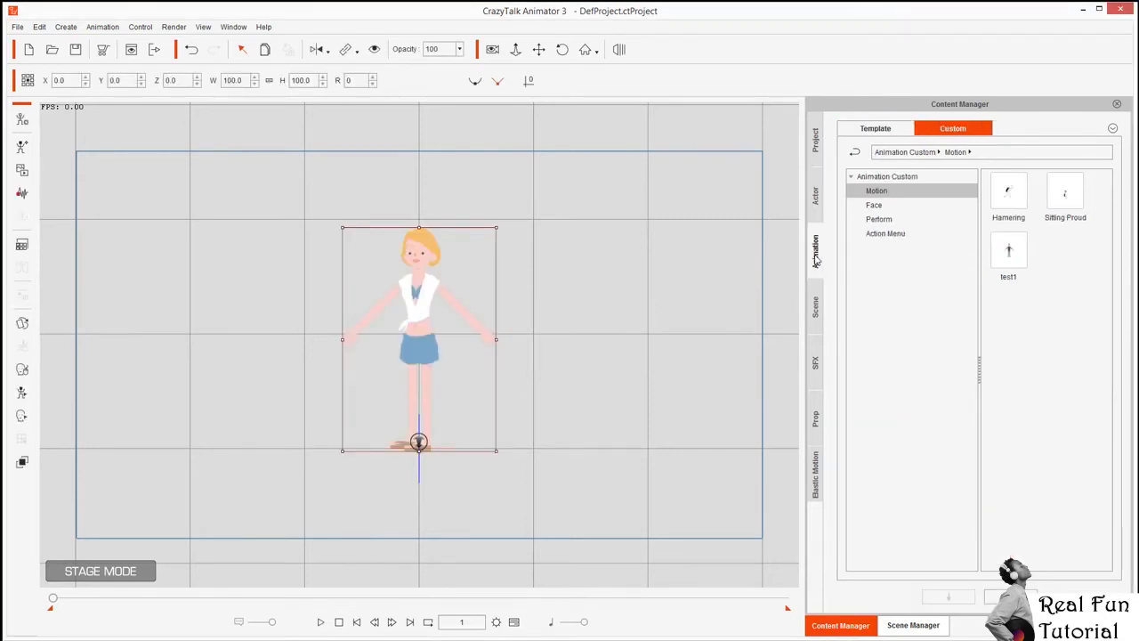
double_click(1010, 194)
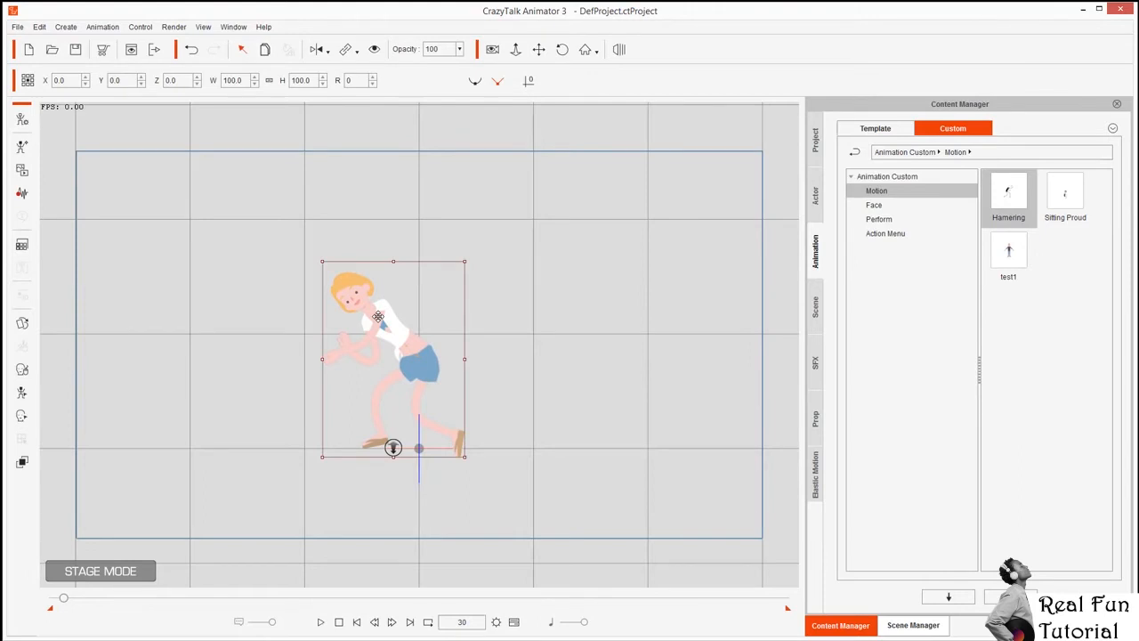
double_click(1010, 196)
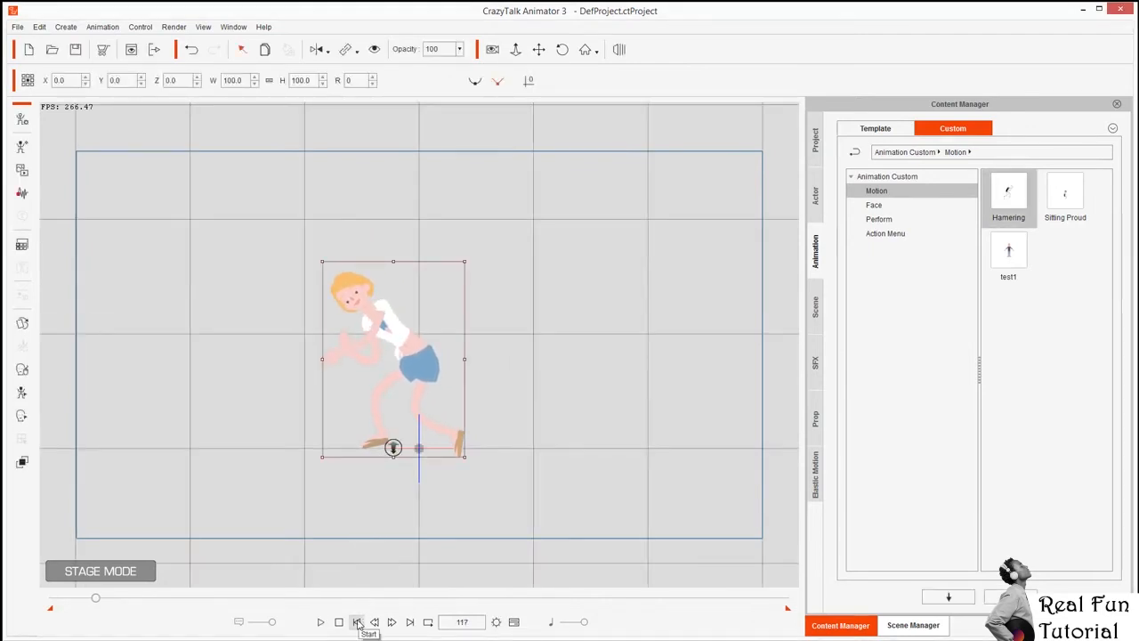
Rewind, play and stop to review the woman's hammering animation.
click(356, 623)
click(322, 622)
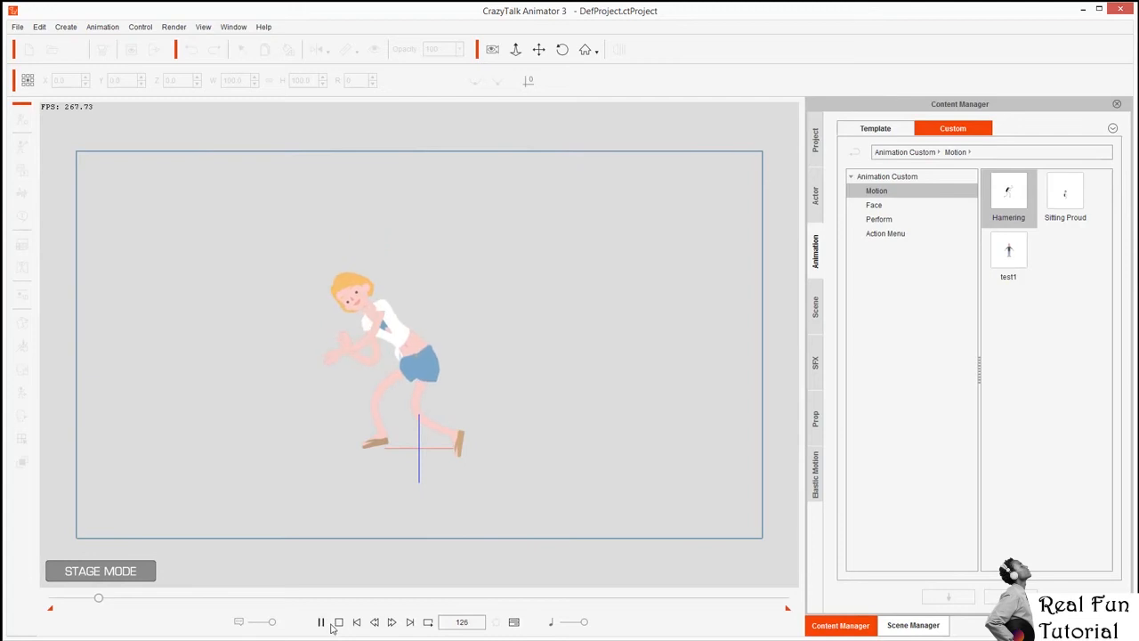
click(339, 622)
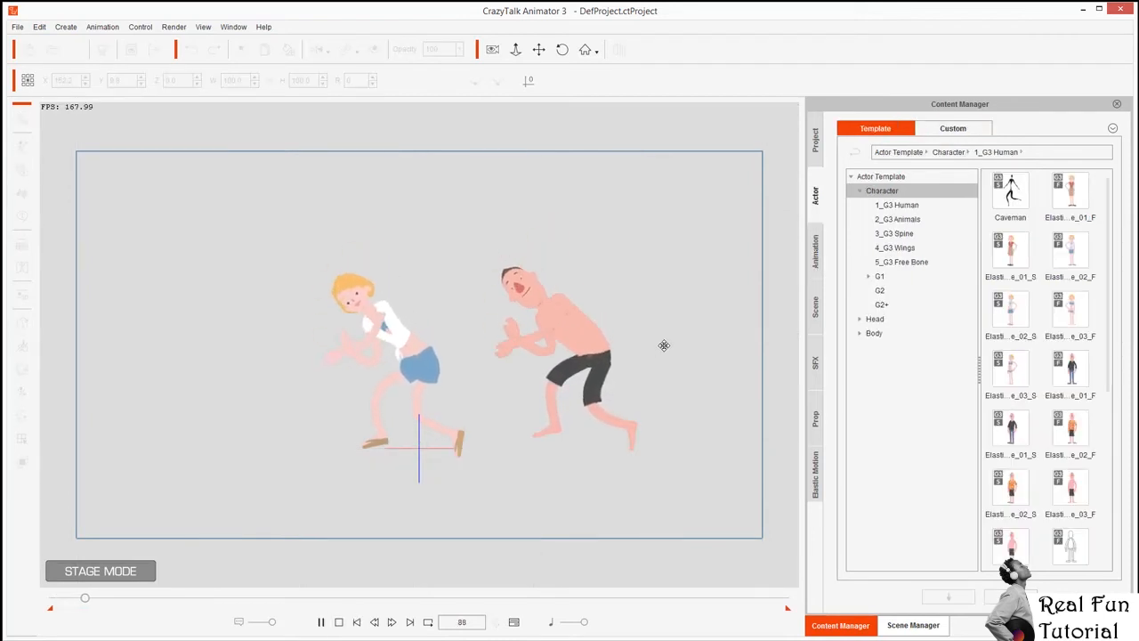
Pause playback of the two actors hammering side by side.
key(space)
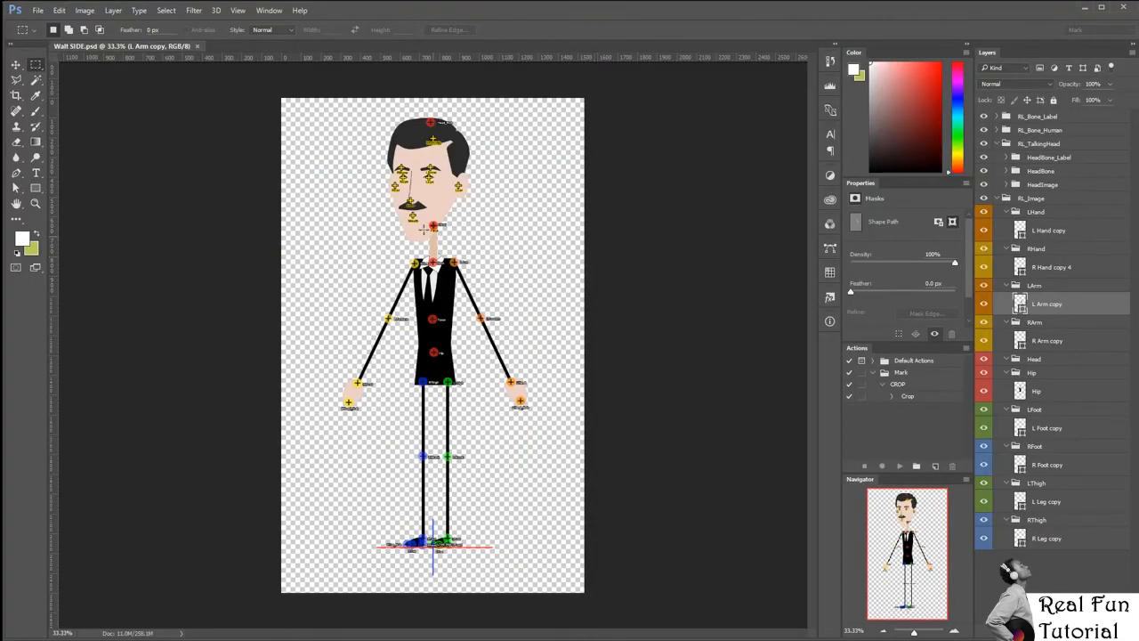
Inspect Walt SIDE.psd's head-to-feet bone markers, then stop Walt's hammering playback.
drag(431, 215, 494, 320)
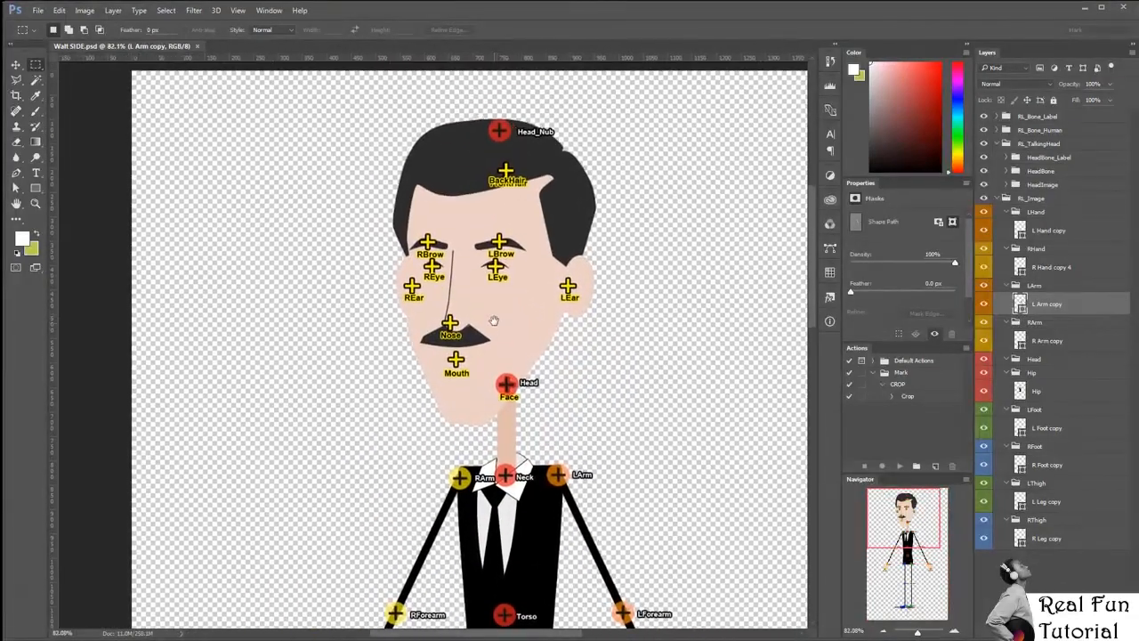
mouse_move(572, 358)
mouse_down()
mouse_move(527, 358)
mouse_move(558, 366)
mouse_up()
drag(362, 314, 452, 277)
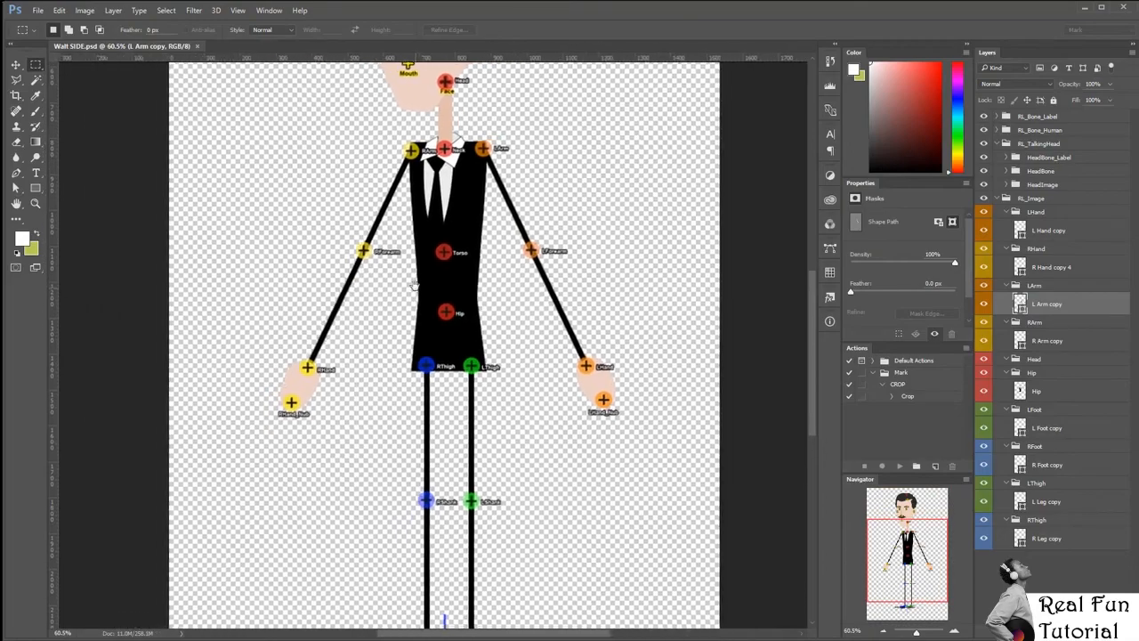
drag(476, 475, 500, 614)
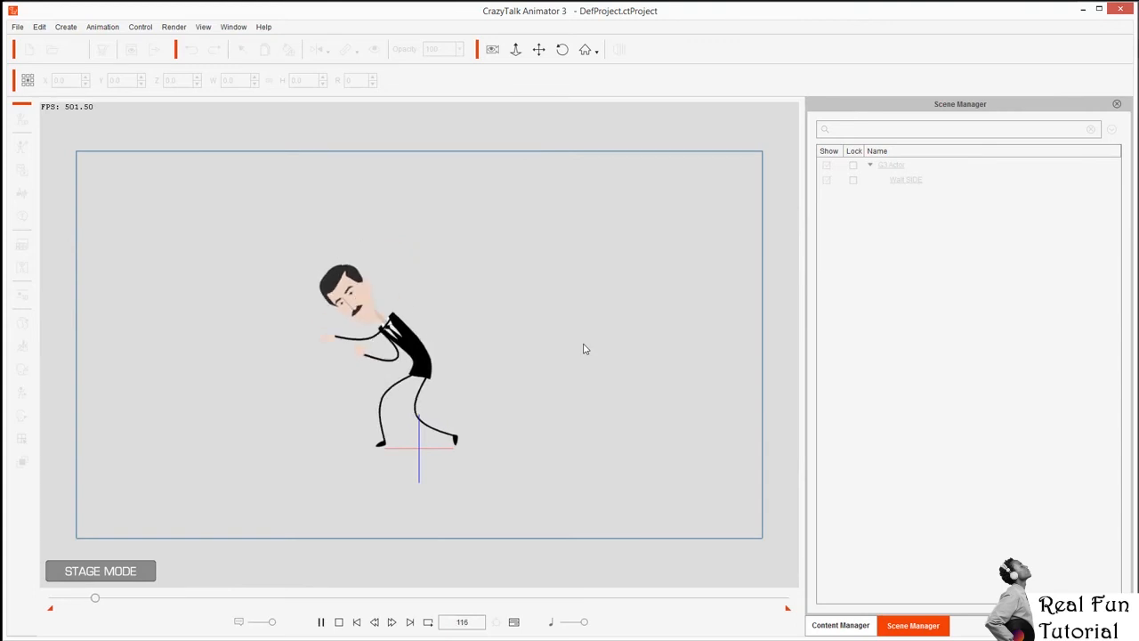
key(space)
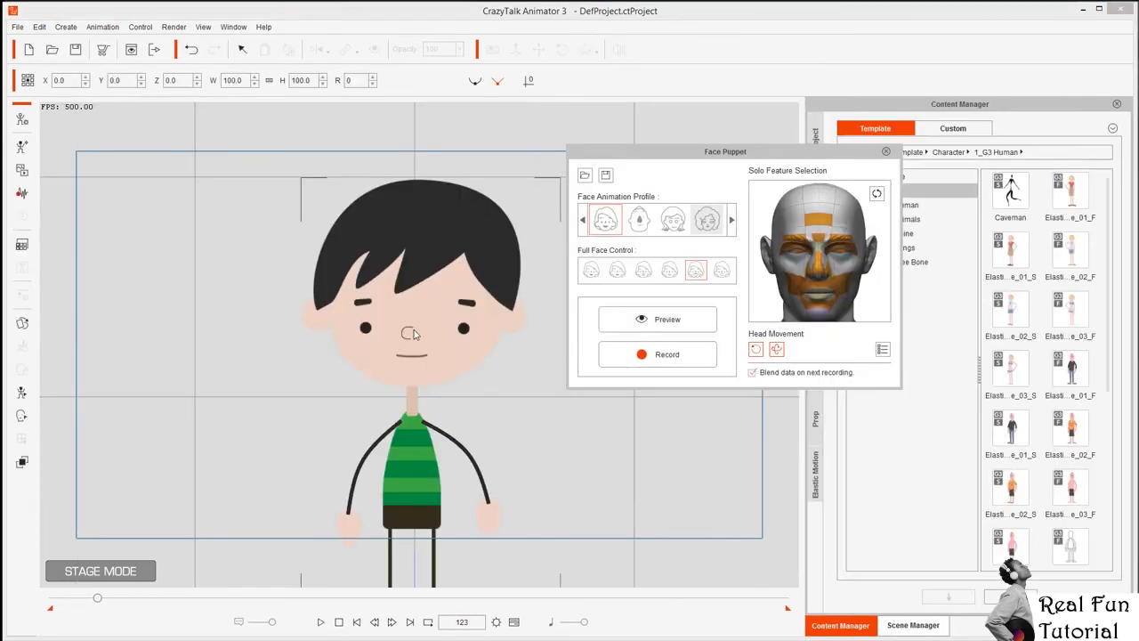
Preview smiling and angry face-puppet expressions on the boy, then play his walk.
key(space)
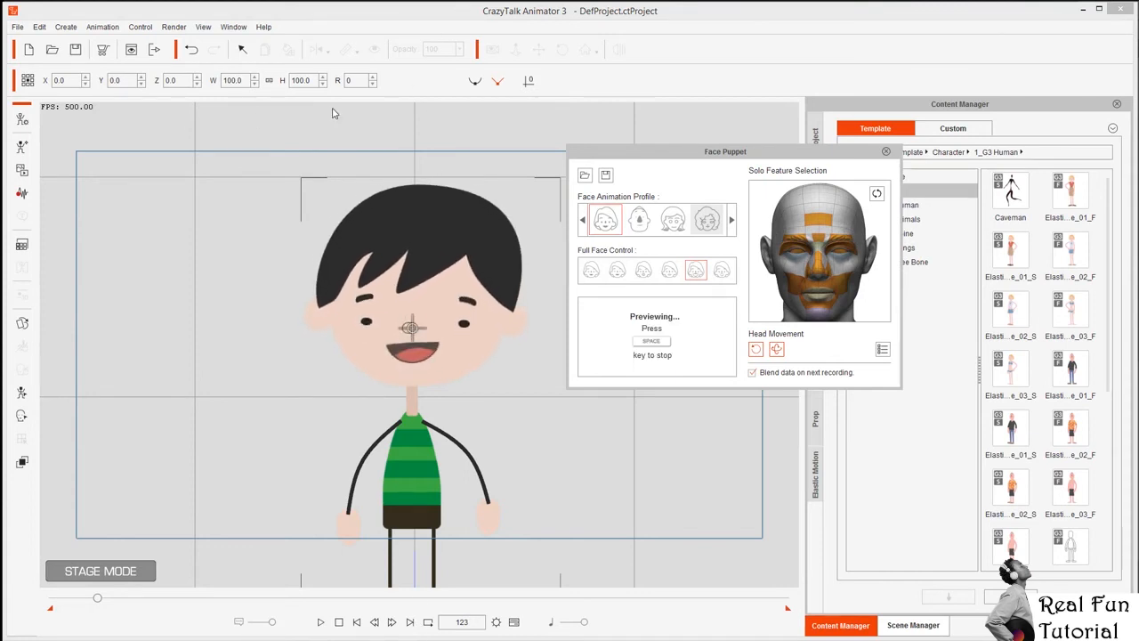
key(space)
click(643, 270)
key(space)
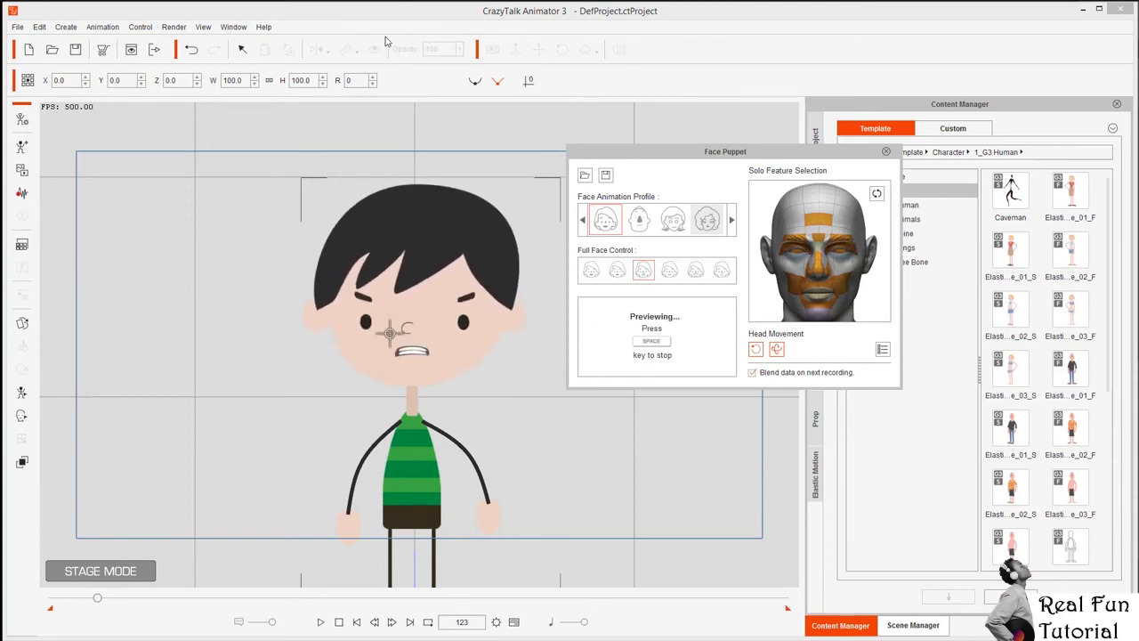
key(space)
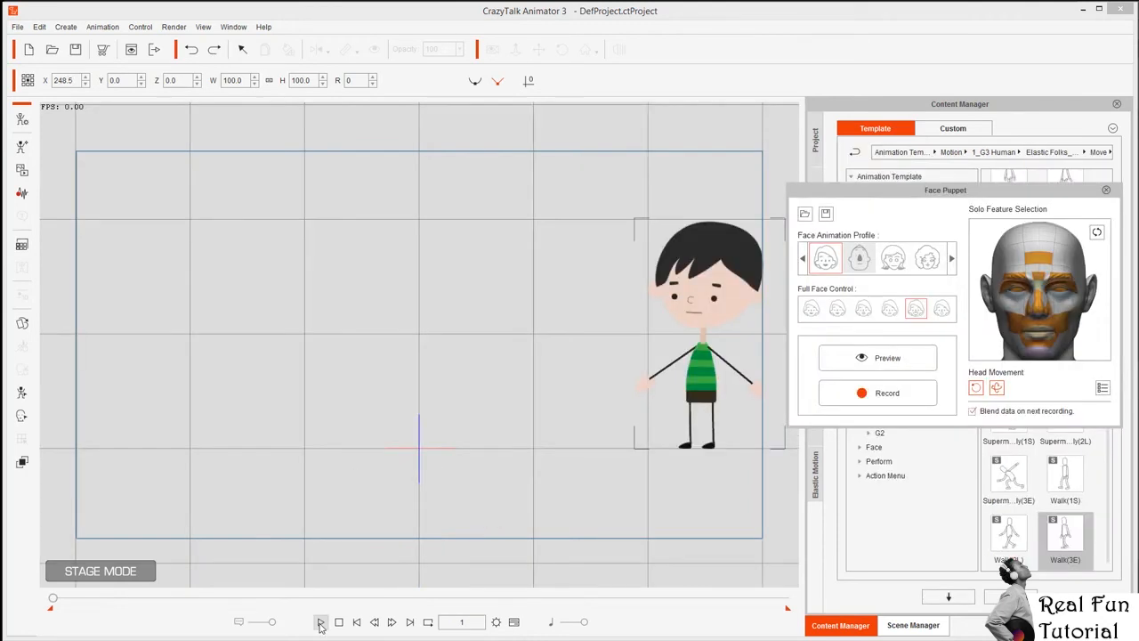
click(322, 622)
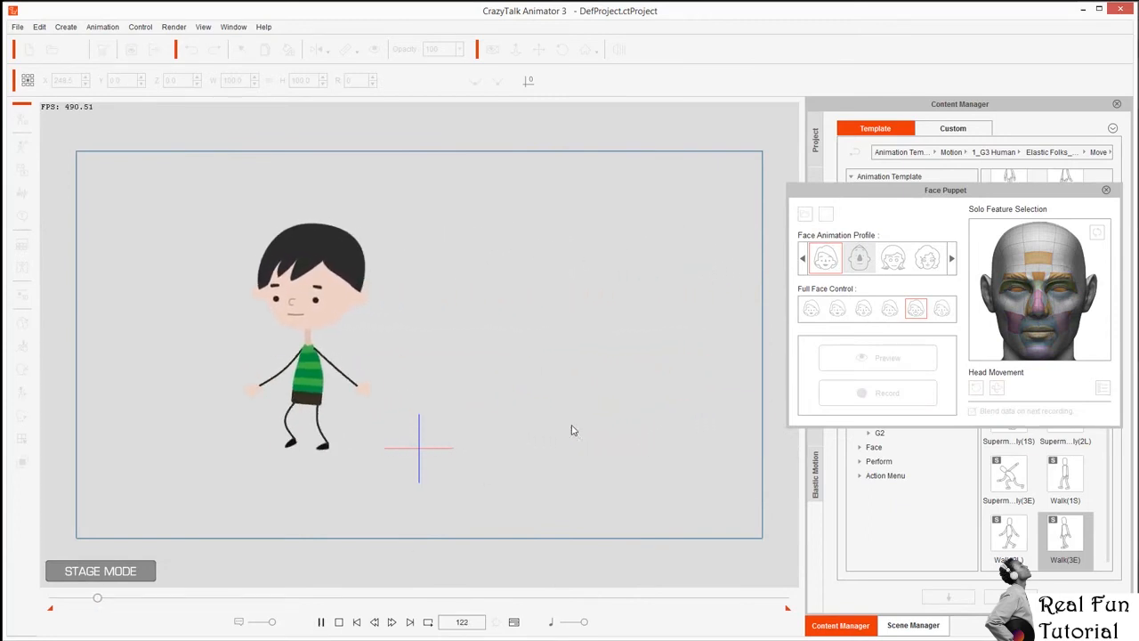
Record a face-puppet expression for the boy over his walk.
click(352, 621)
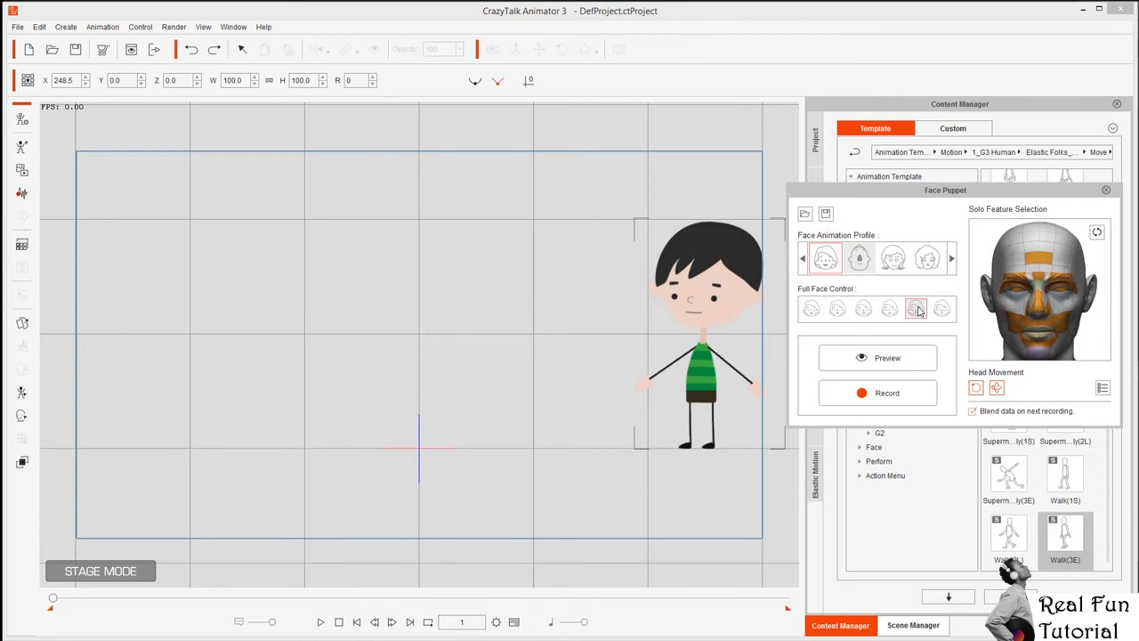
click(882, 392)
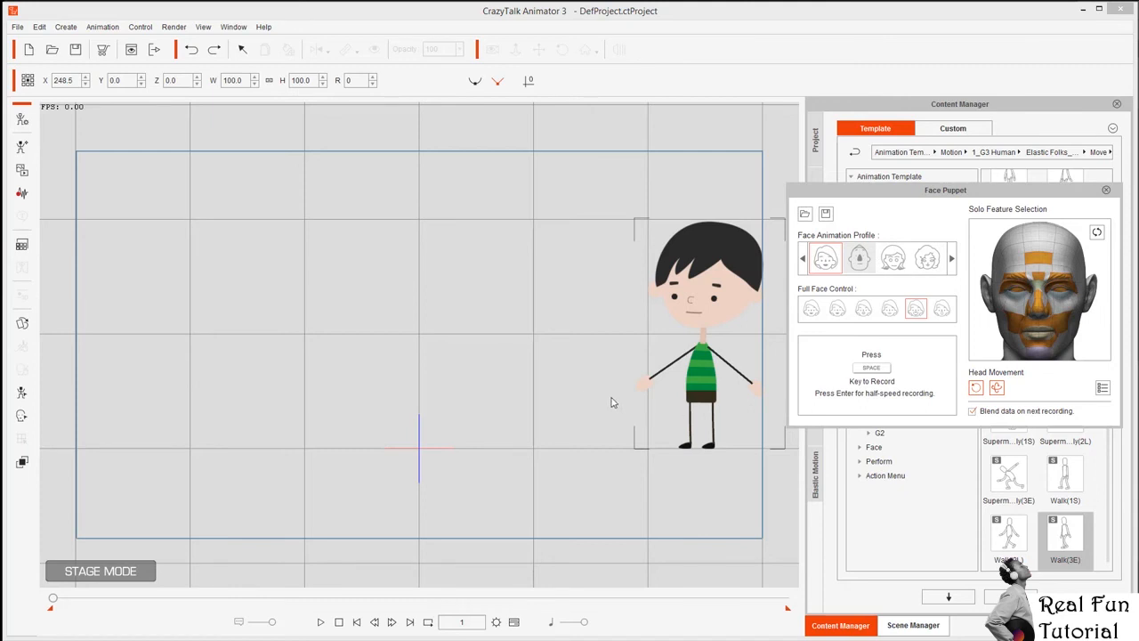
key(space)
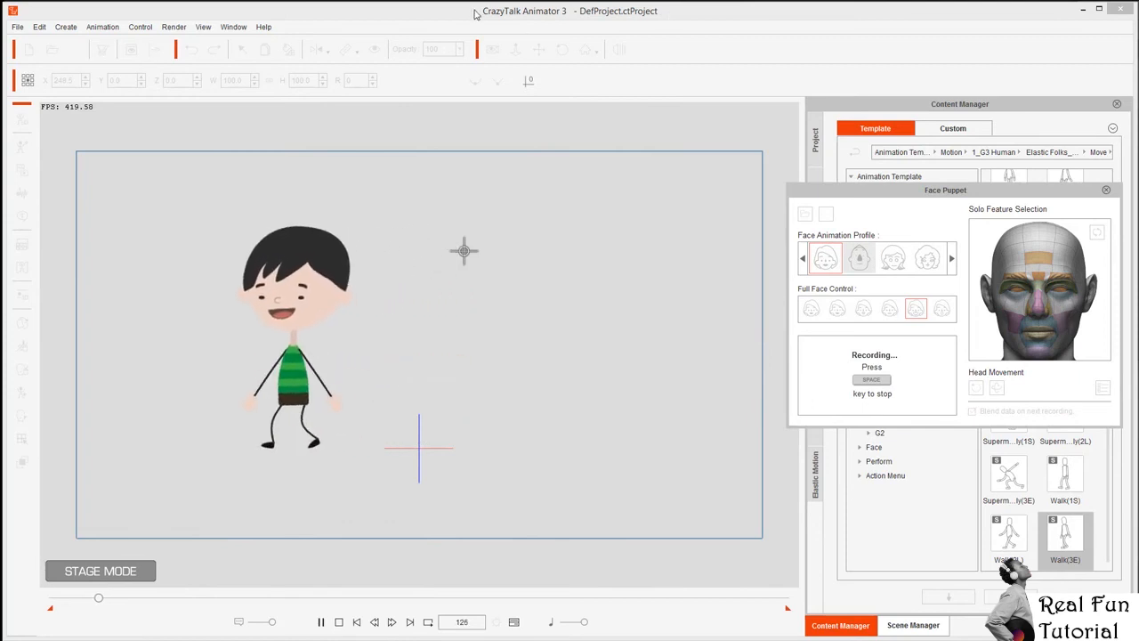
key(space)
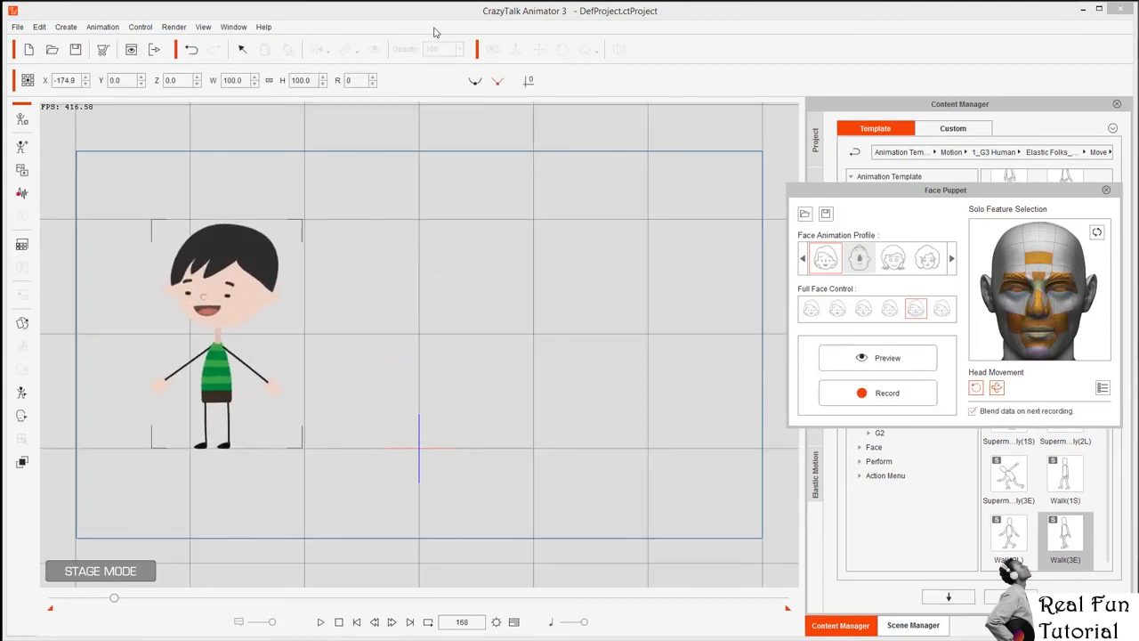
Rewind and play the walk to check the recorded smiling expression.
click(356, 621)
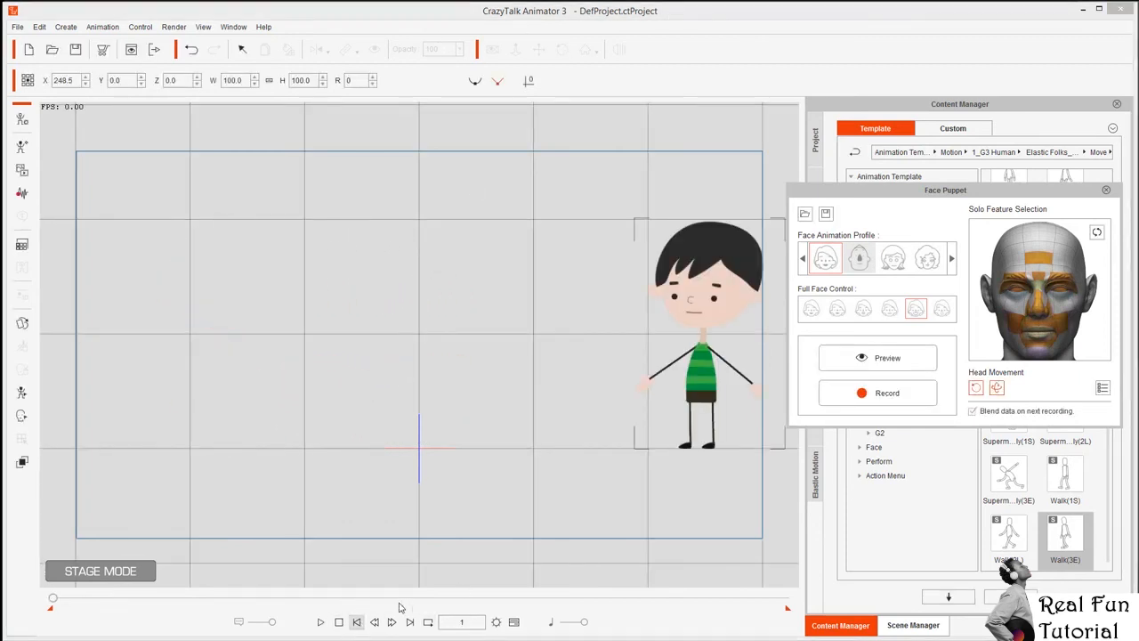
key(space)
key(space)
click(322, 622)
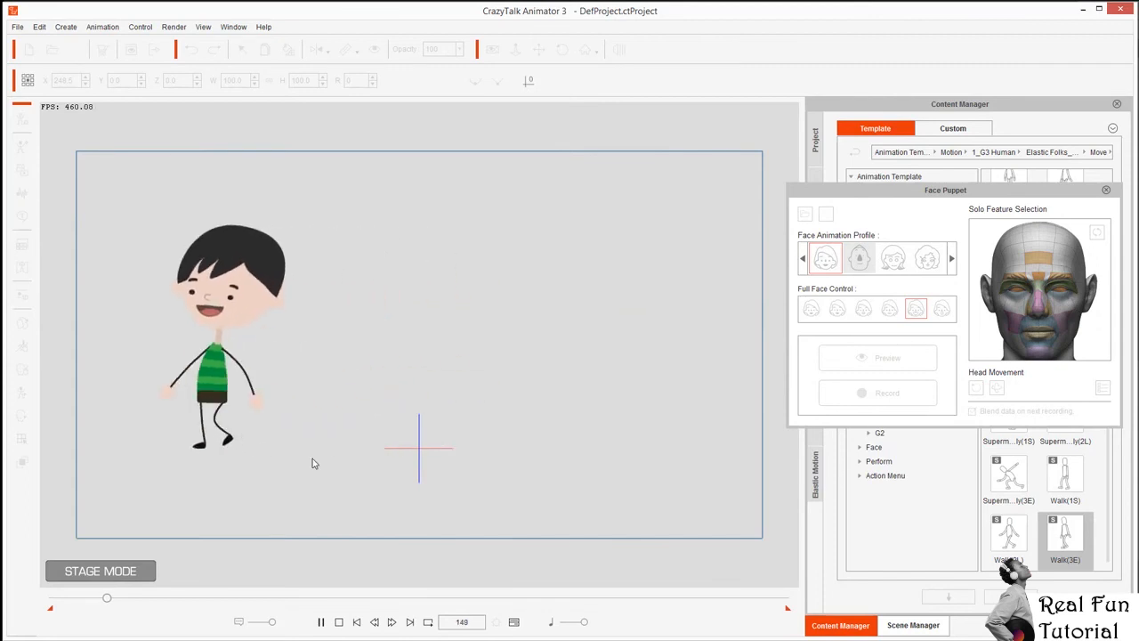
click(339, 623)
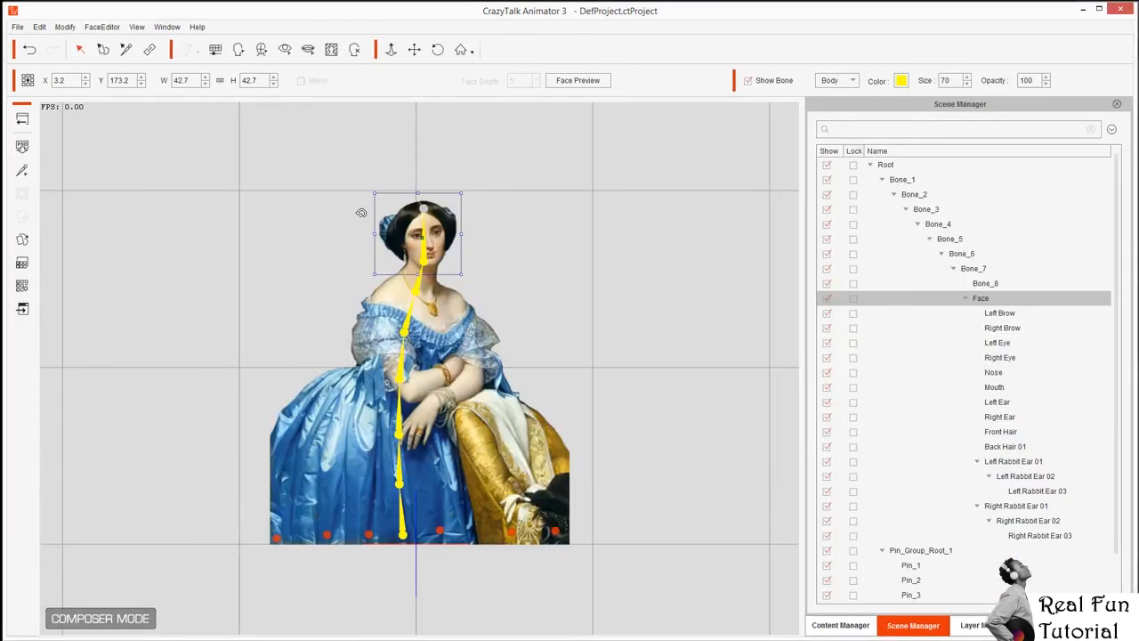
Fit the blue-gown portrait's face to the facial wireframe in the Face Fitting Editor and accept it.
click(238, 50)
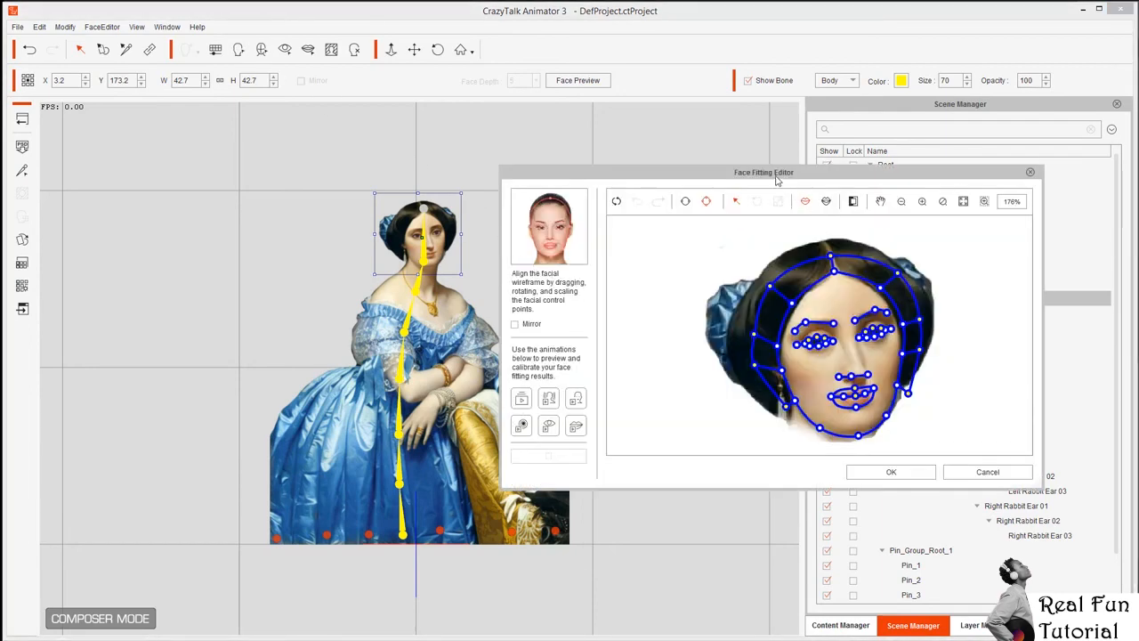
drag(779, 175, 640, 120)
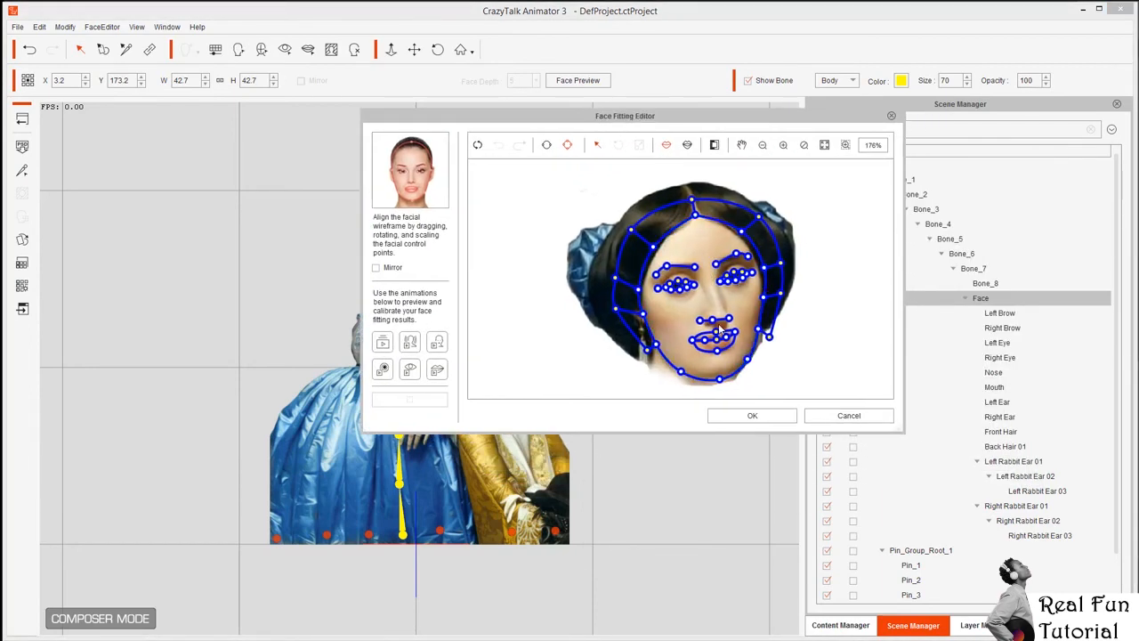
scroll(719, 331, up, 4)
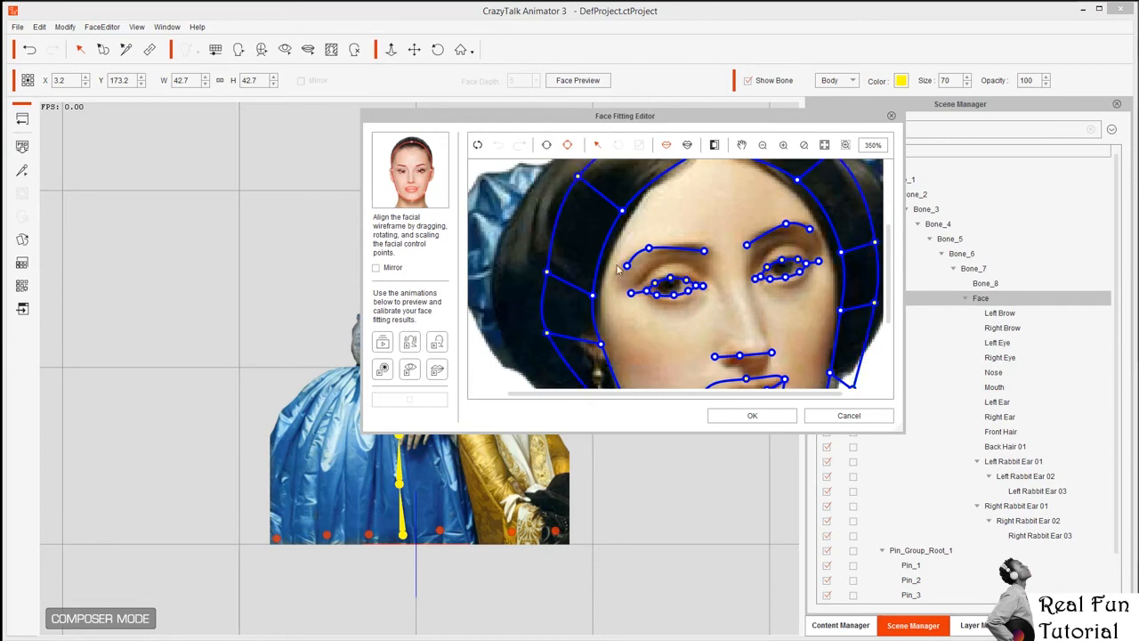
scroll(621, 270, down, 2)
scroll(713, 241, down, 2)
click(771, 416)
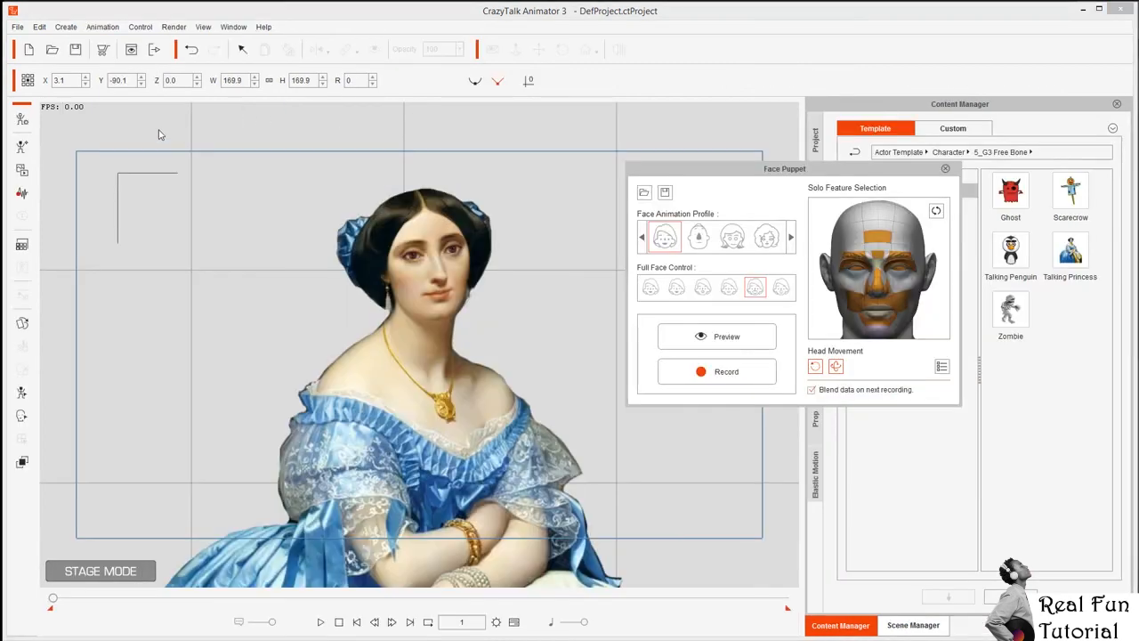
Preview the portrait's face-puppet motion briefly, then stop the preview.
key(space)
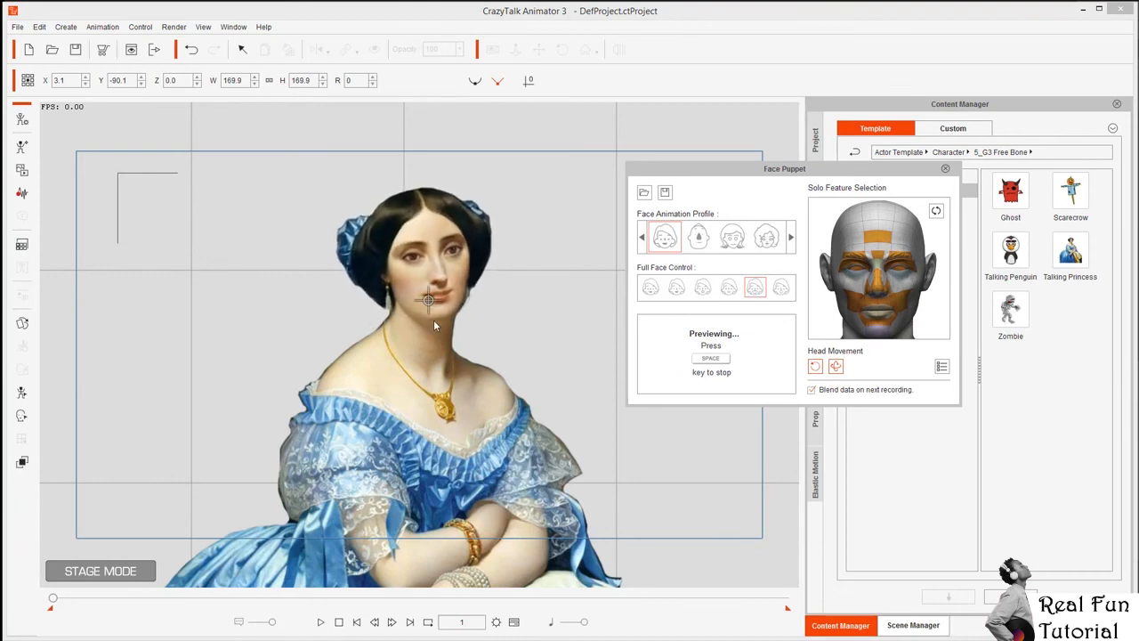
key(space)
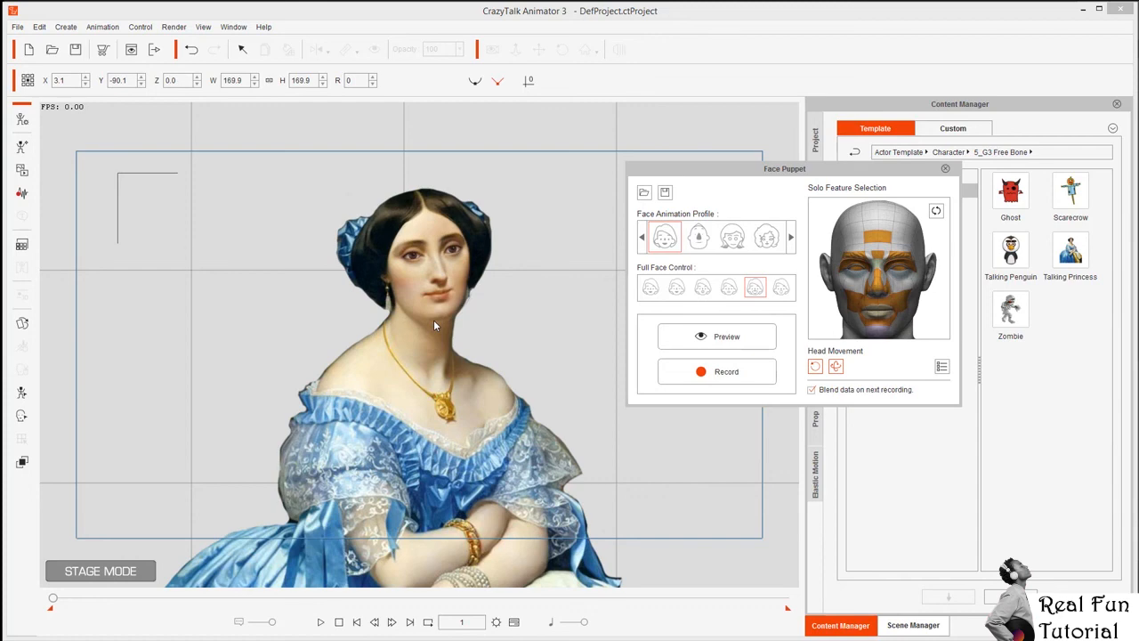